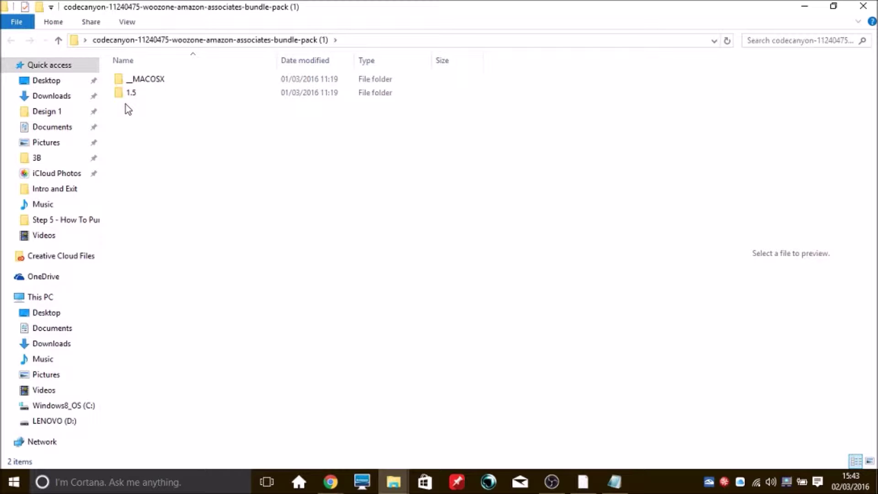
- Open Documentation.pdf from the 1.5 > Kingdom - Amazon Affiliates Theme > 1.6.2 folder
double_click(130, 93)
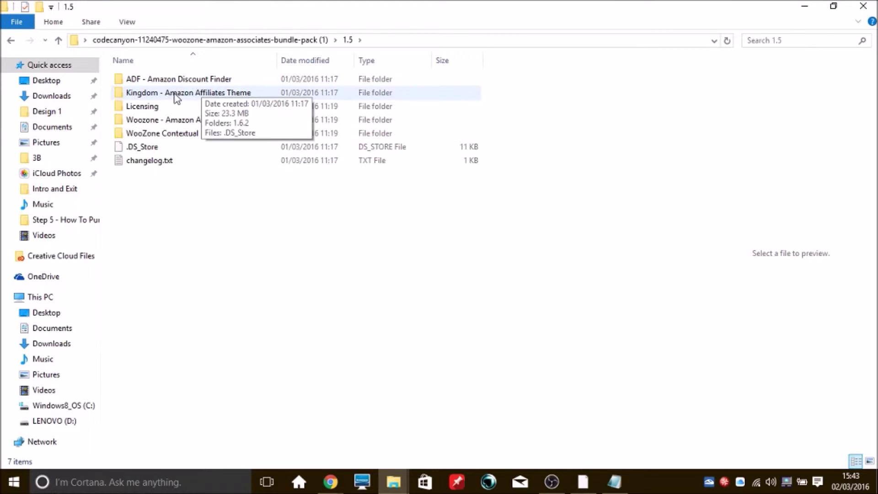
double_click(188, 93)
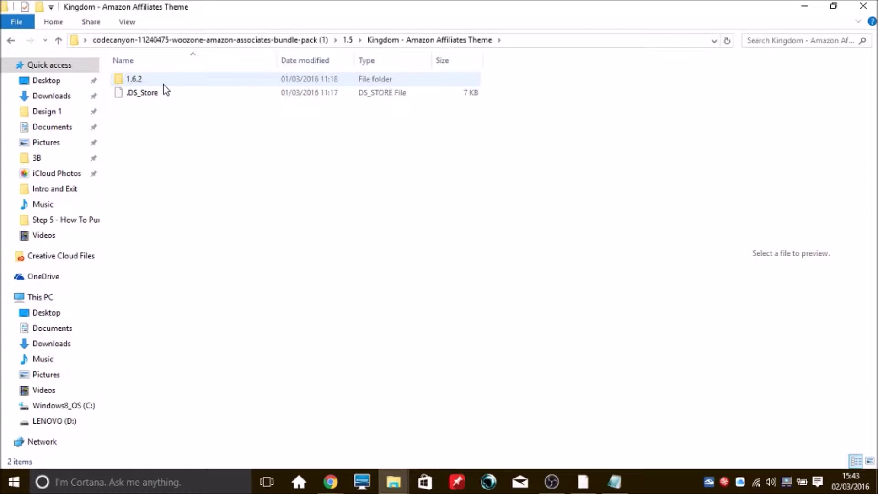
double_click(163, 84)
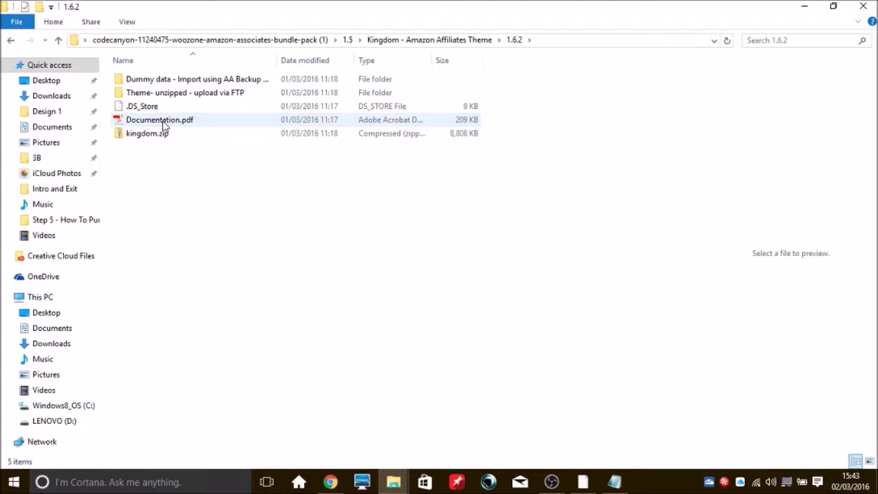
double_click(163, 120)
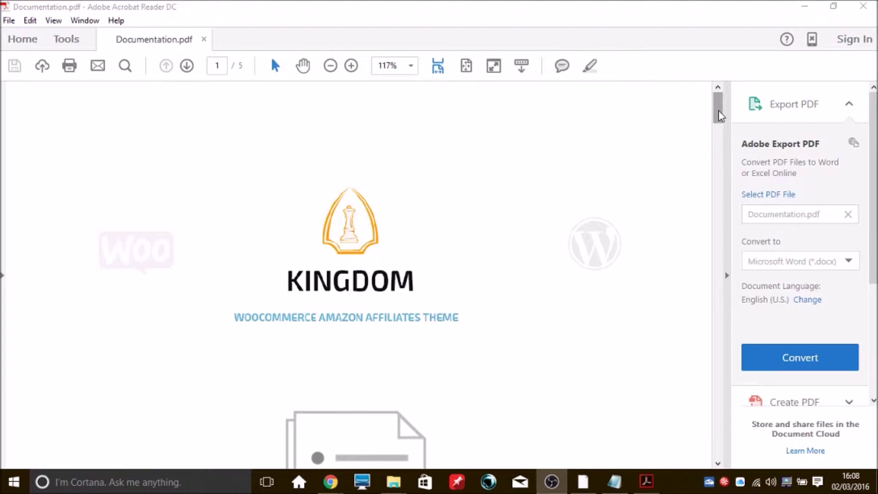
- Scroll to the Setup section on page 5 and follow the Homepage link
drag(720, 115, 732, 253)
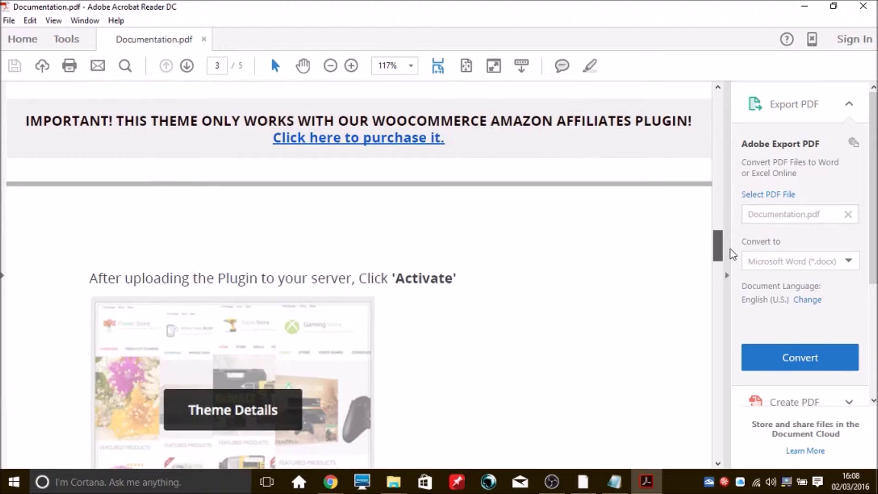
drag(732, 254, 739, 328)
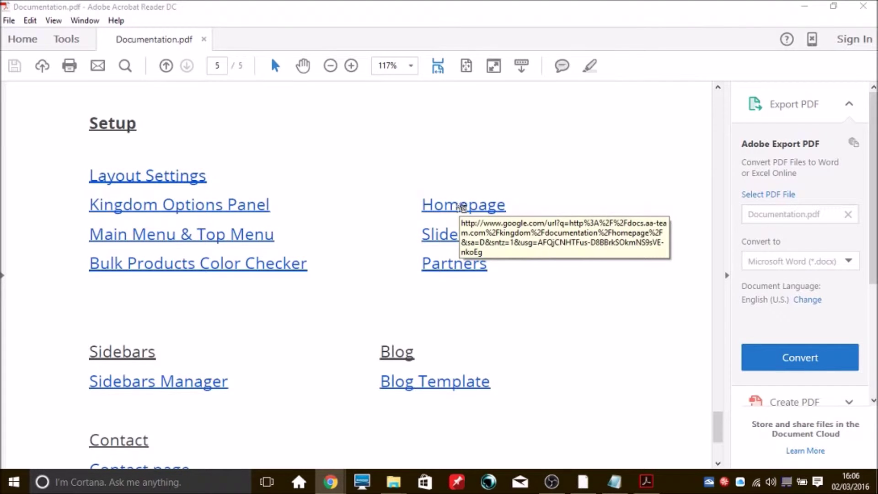
click(461, 206)
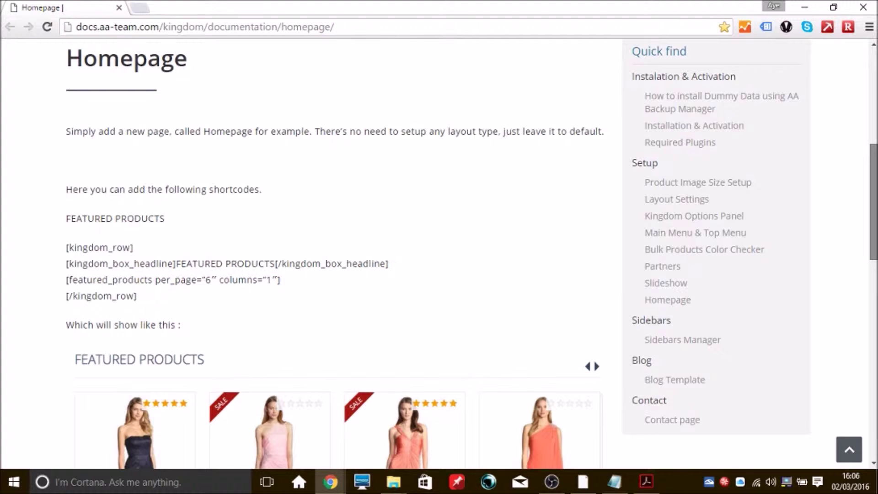
- Scroll the Homepage guide to the Featured Products shortcodes, then return to the City Farming dashboard
scroll(334, 251, down, 5)
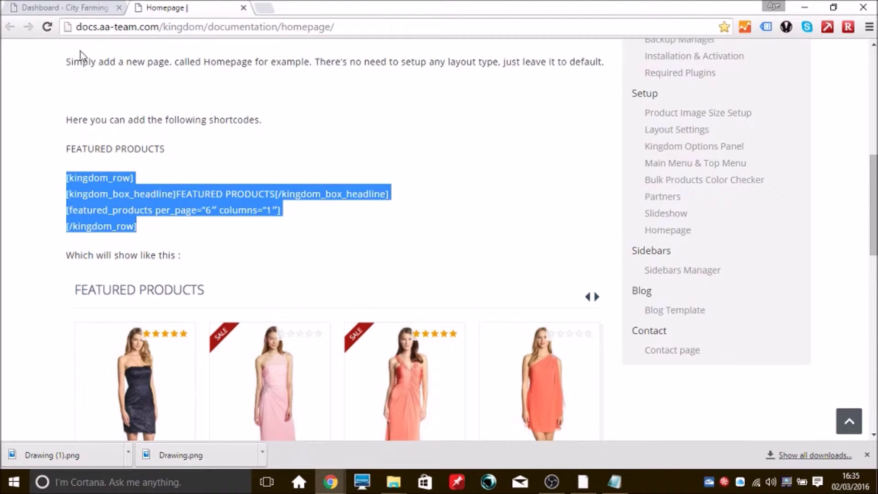
click(68, 9)
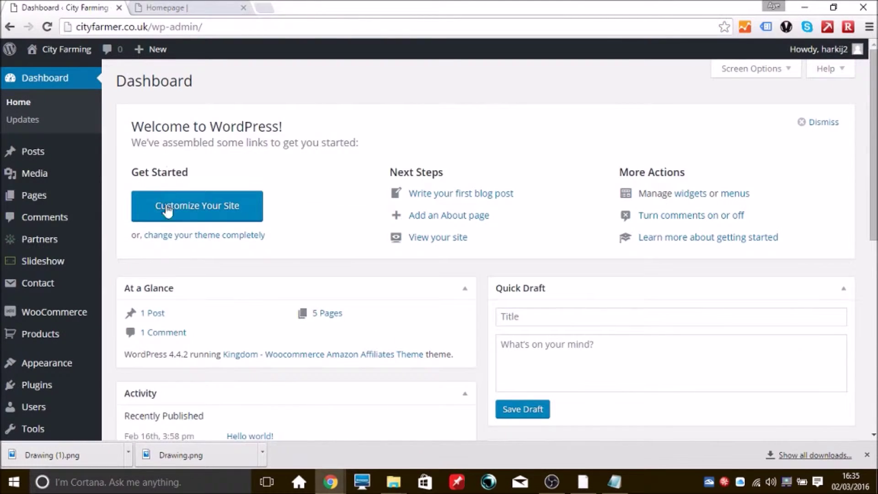
- Start a new page titled 'Homepage'
mouse_move(32, 196)
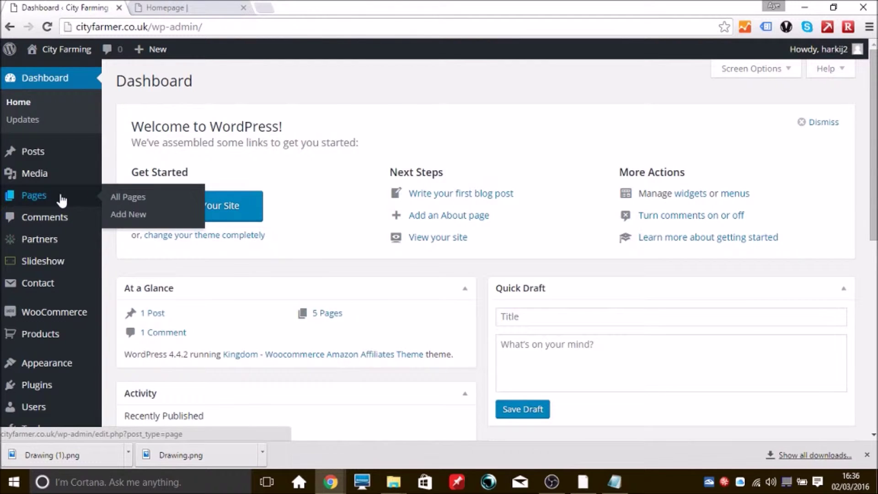
click(129, 214)
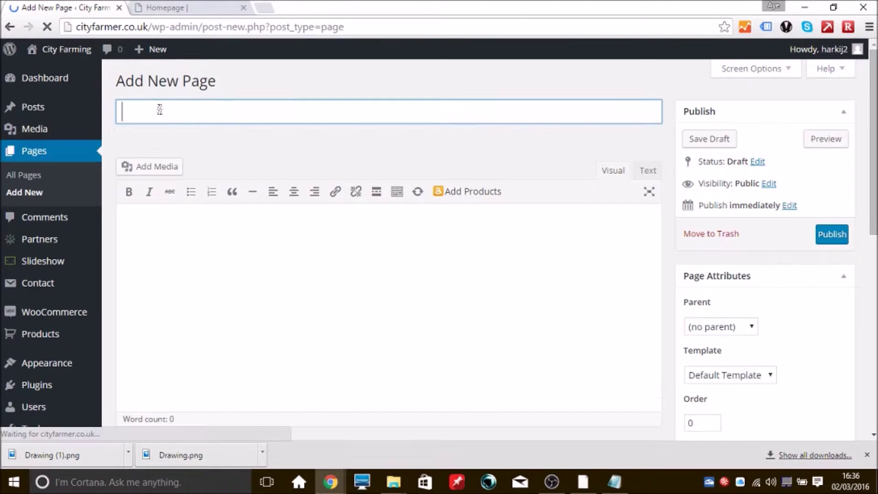
text(Homepage)
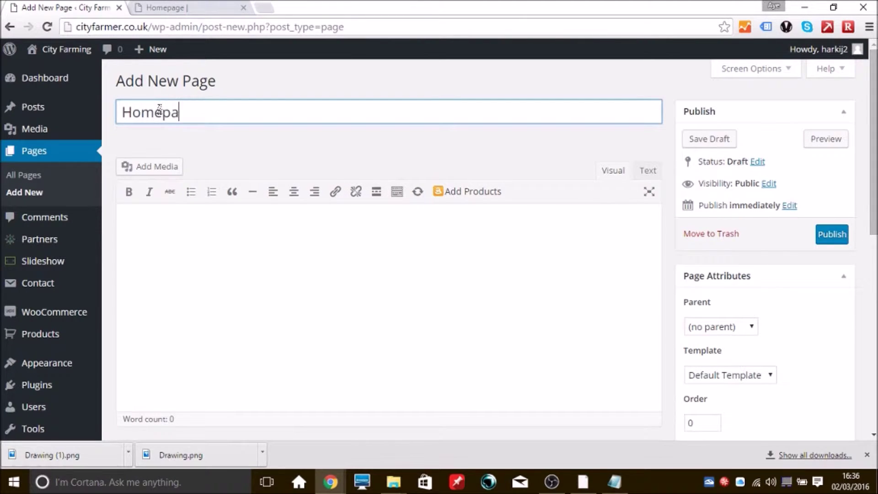
click(228, 232)
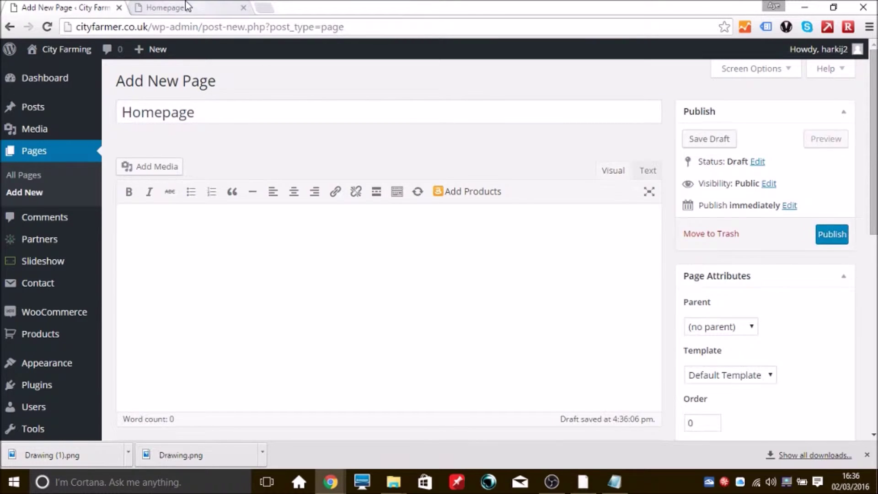
- Copy the four featured-products shortcodes from the docs and paste them into the page body
click(186, 8)
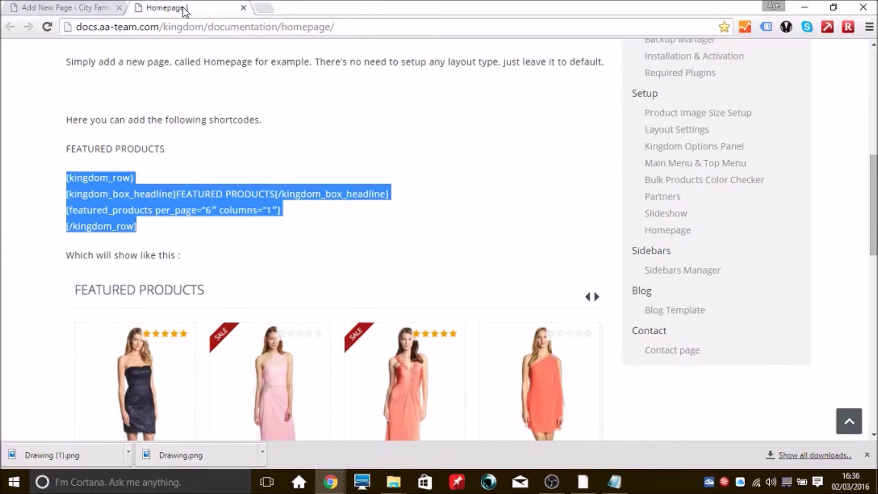
right_click(115, 194)
click(140, 202)
click(87, 8)
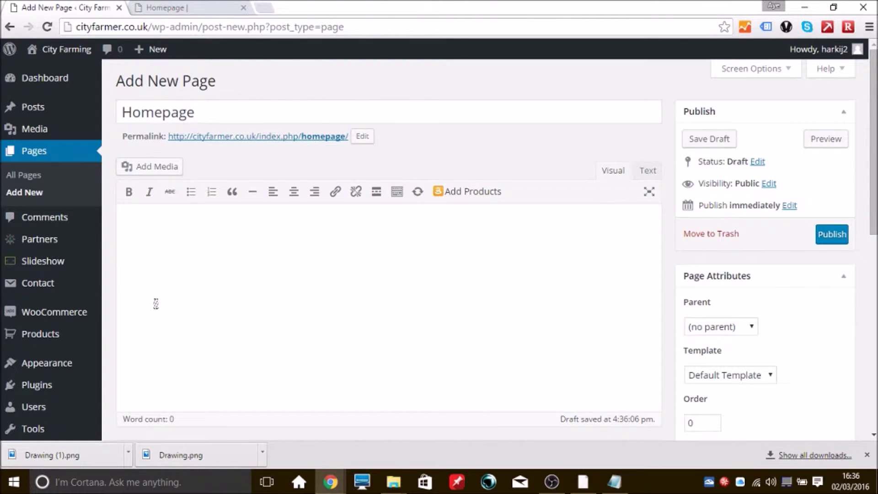
key(ctrl+v)
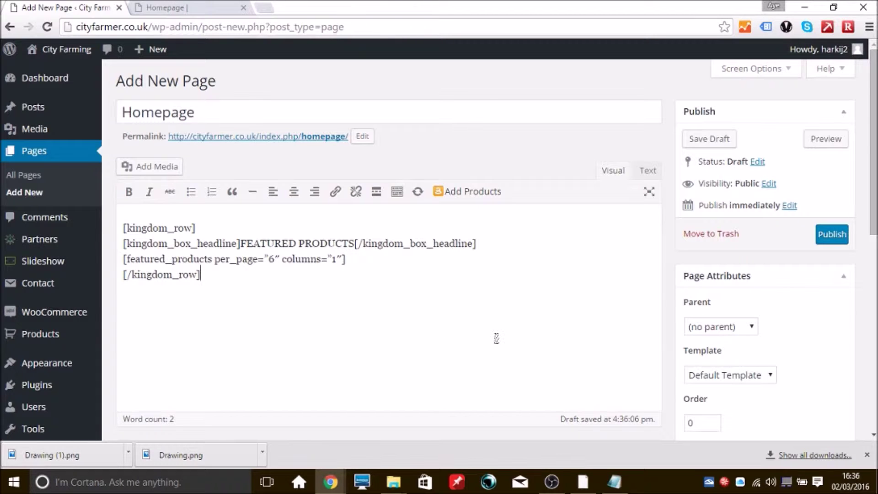
drag(873, 148, 874, 260)
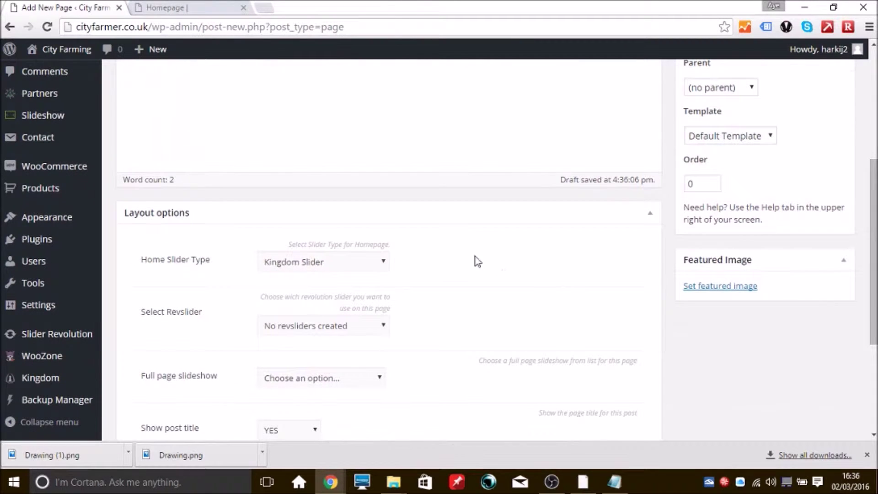
- Set Home Slider Type to Revolution Slider and Show post title to NO
click(382, 267)
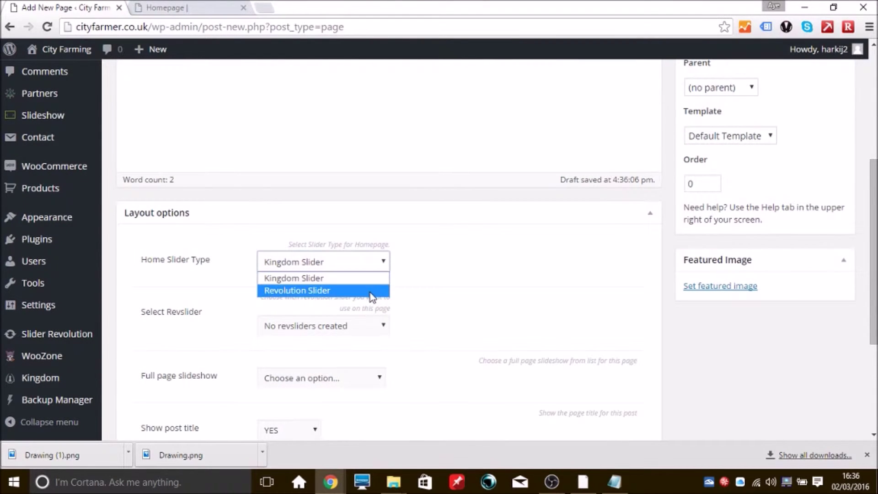
click(372, 291)
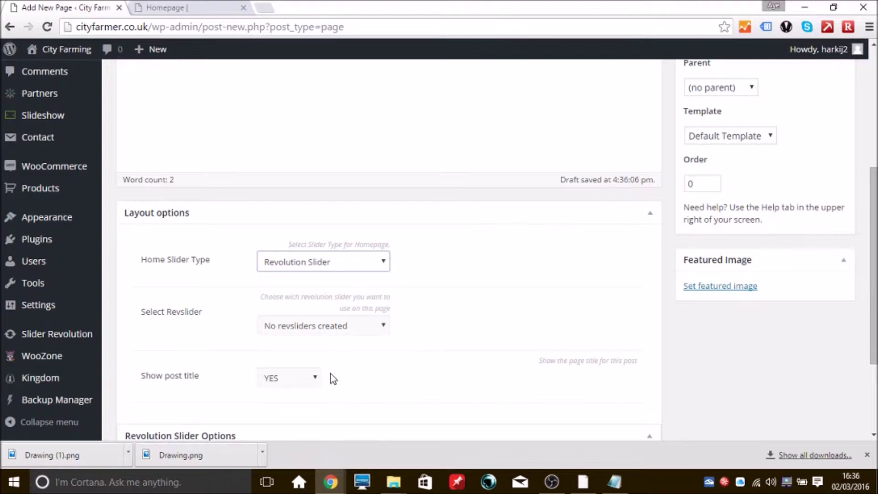
click(318, 382)
click(311, 407)
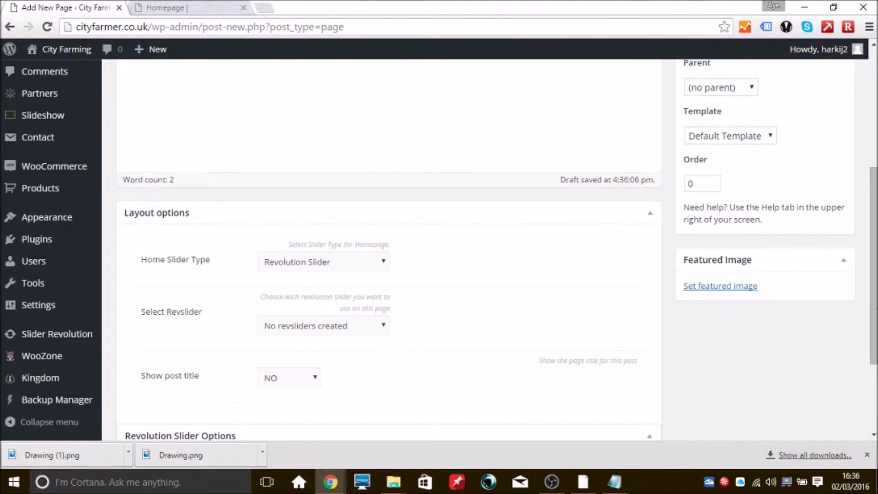
- Publish the Homepage page
scroll(388, 250, down, 1)
scroll(389, 249, up, 5)
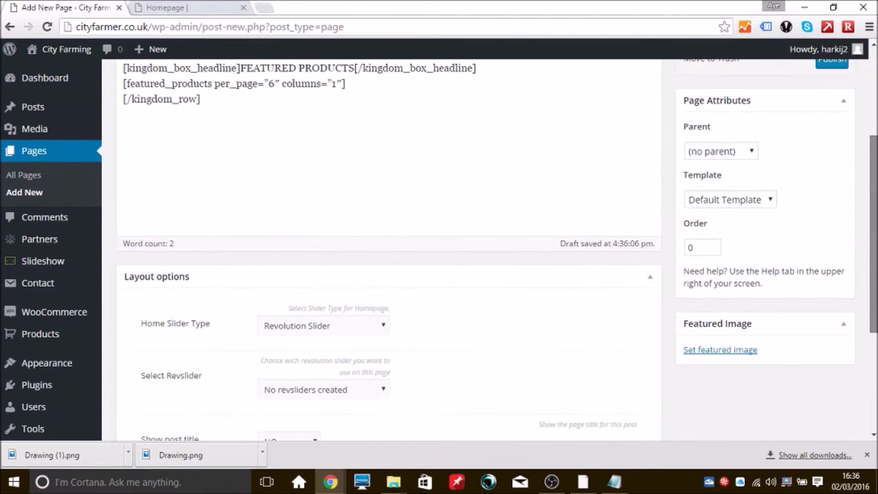
scroll(848, 273, up, 1)
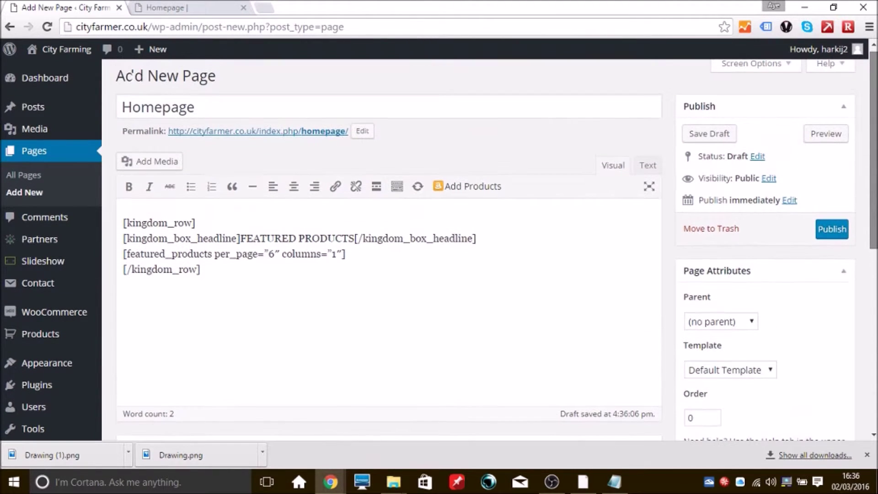
click(833, 238)
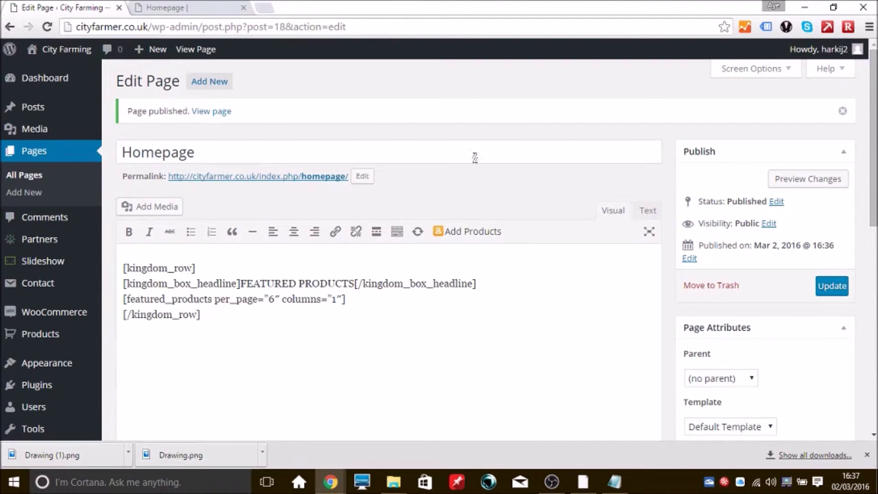
drag(871, 136, 873, 163)
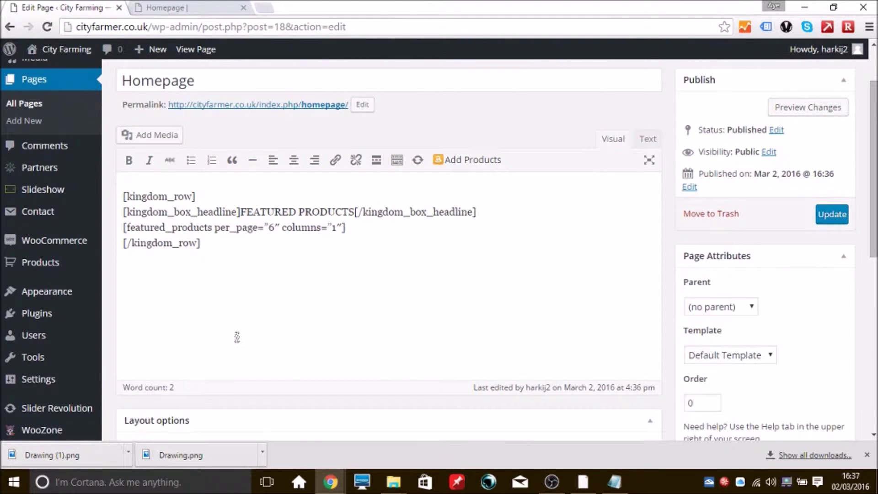
mouse_move(59, 384)
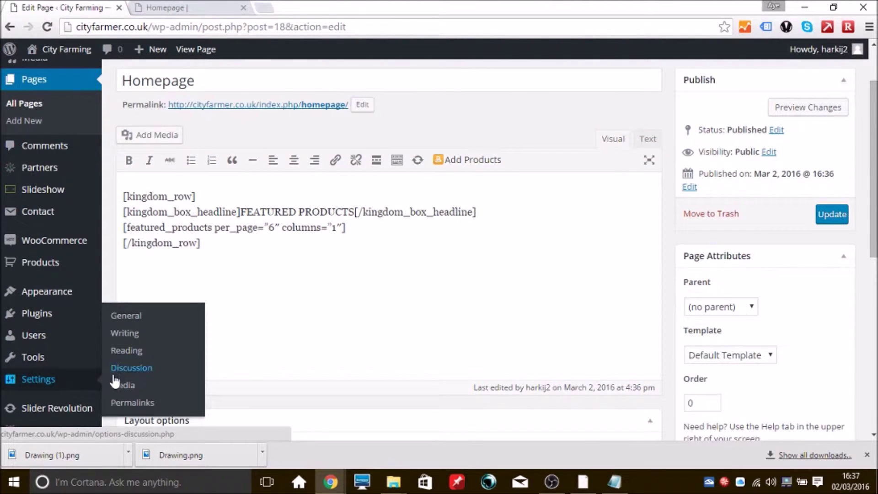
- In Reading Settings, make the static page Homepage the front page and save changes
click(120, 350)
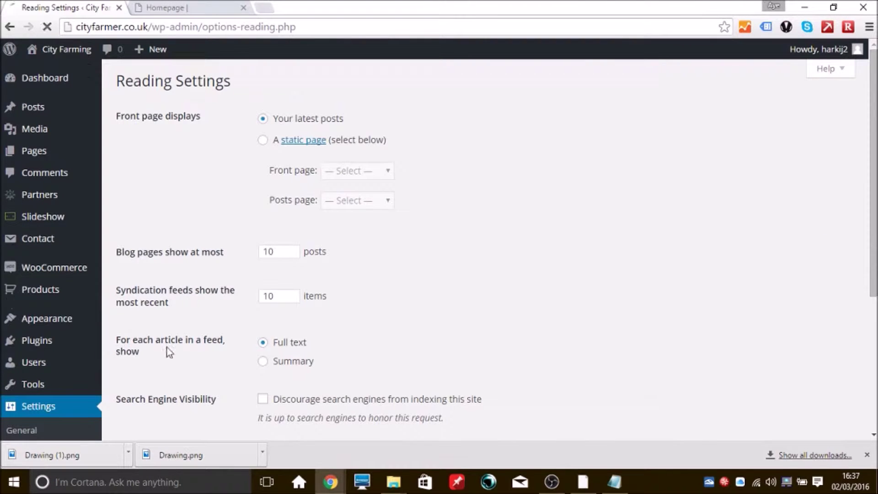
click(263, 141)
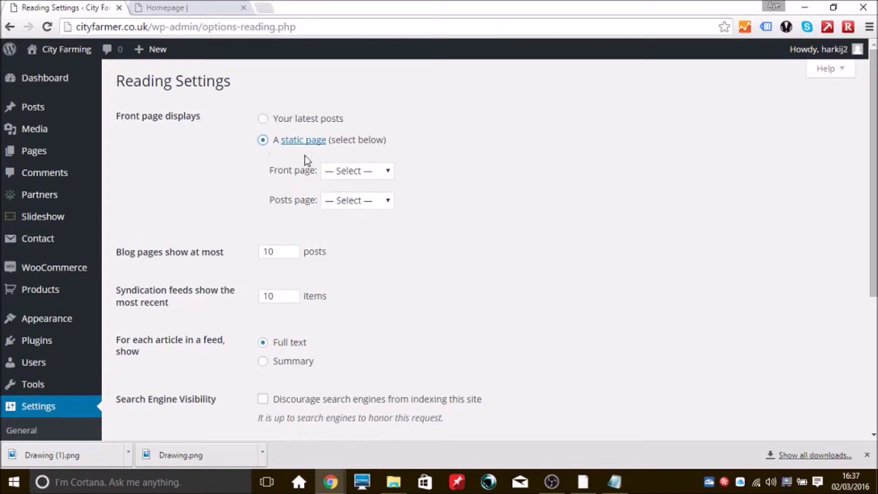
click(369, 172)
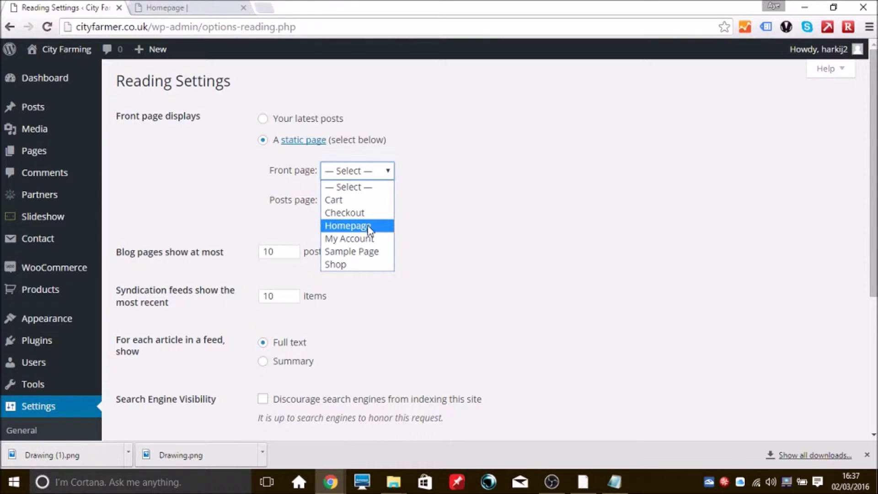
click(347, 228)
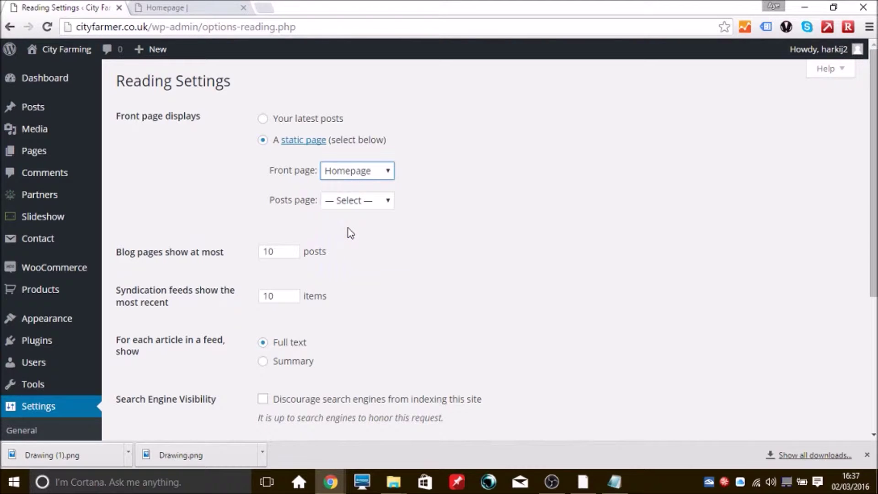
click(390, 282)
scroll(391, 282, down, 2)
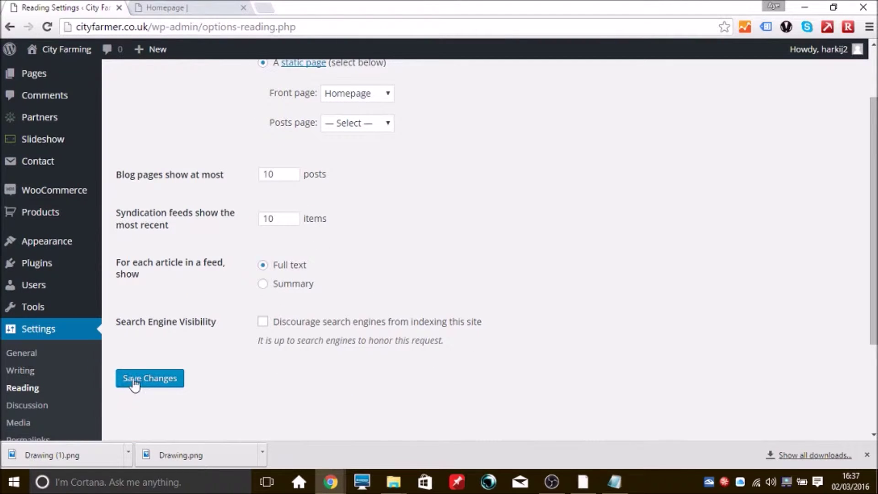
click(134, 384)
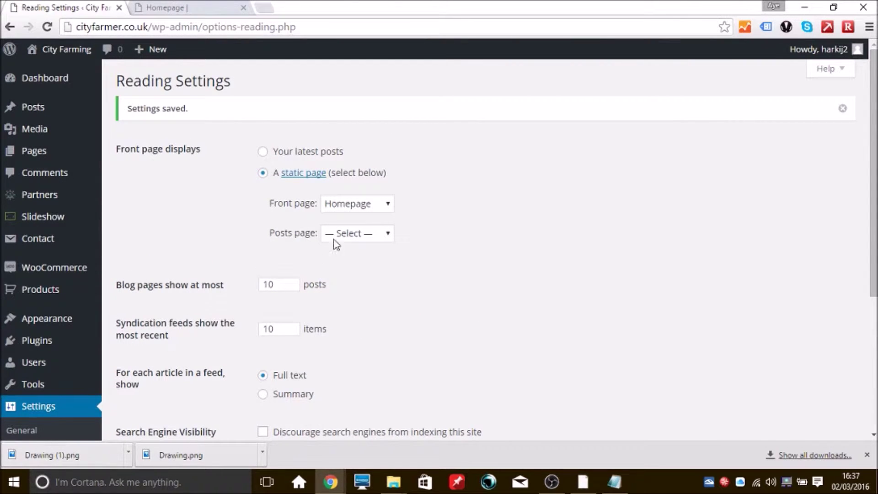
mouse_move(66, 53)
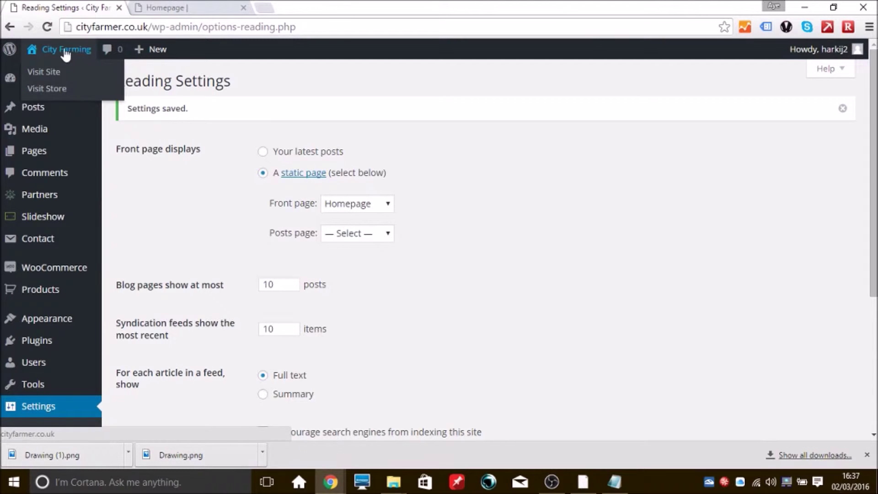
- Visit the live homepage and scroll through it, revealing the Revolution Slider error
click(67, 51)
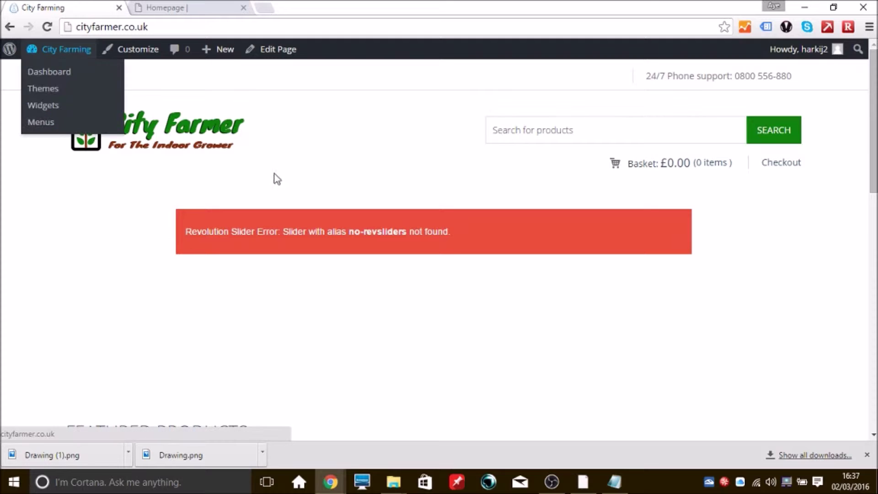
scroll(439, 242, down, 3)
scroll(439, 242, down, 8)
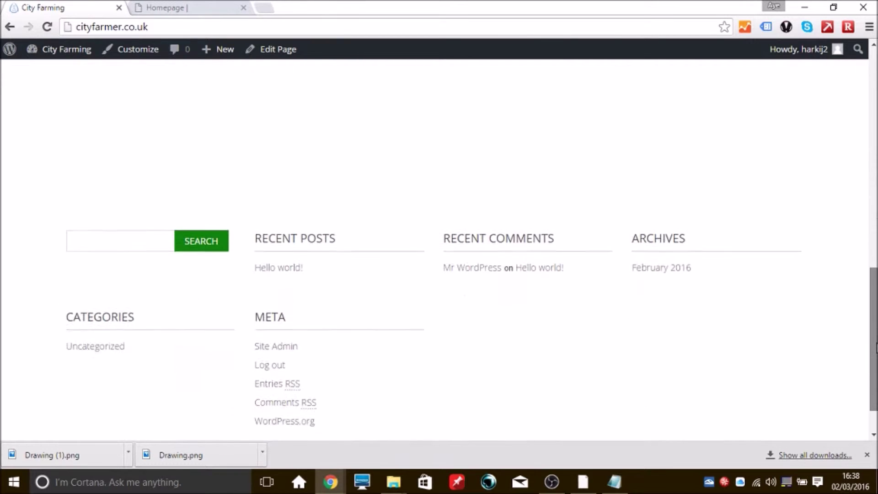
scroll(868, 316, up, 5)
drag(865, 276, 870, 128)
- Go to the Dashboard and open Slider Revolution's slider list, which shows No Sliders Found
click(70, 49)
click(71, 54)
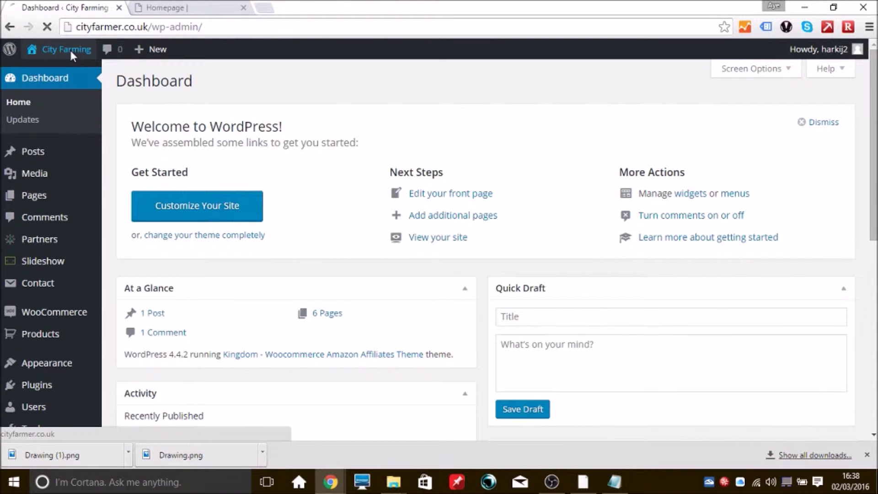
mouse_move(90, 339)
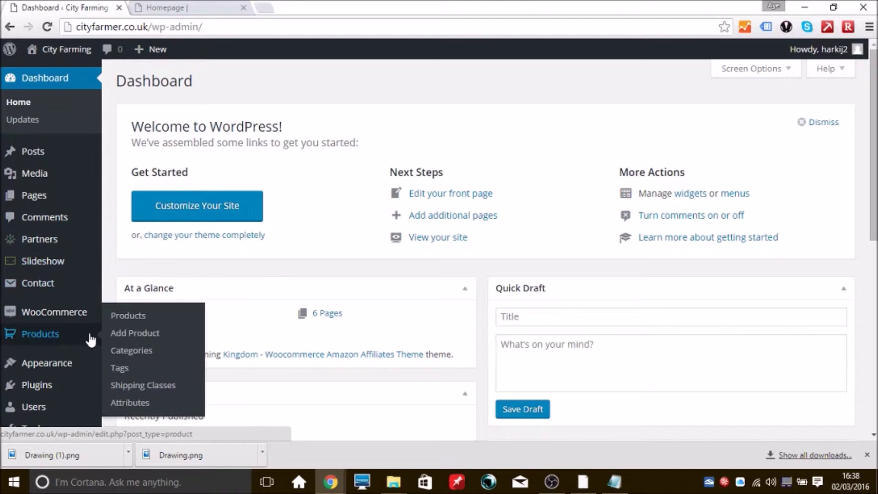
scroll(91, 340, down, 3)
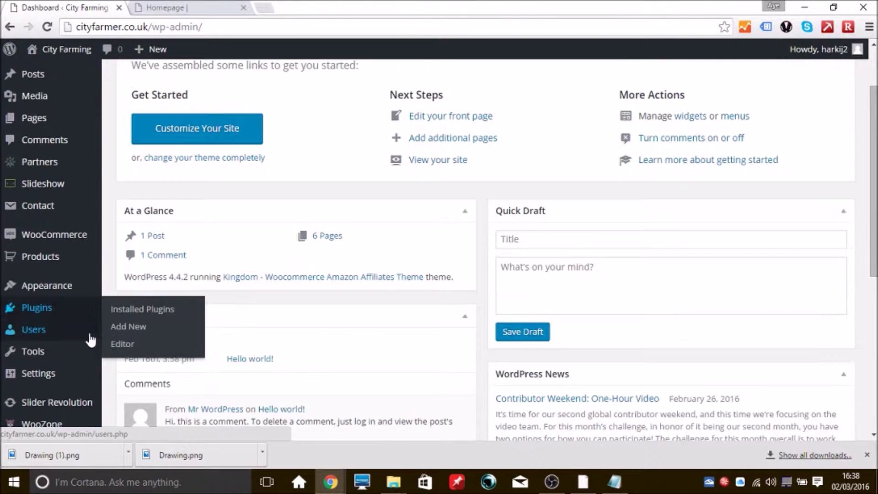
scroll(90, 339, down, 1)
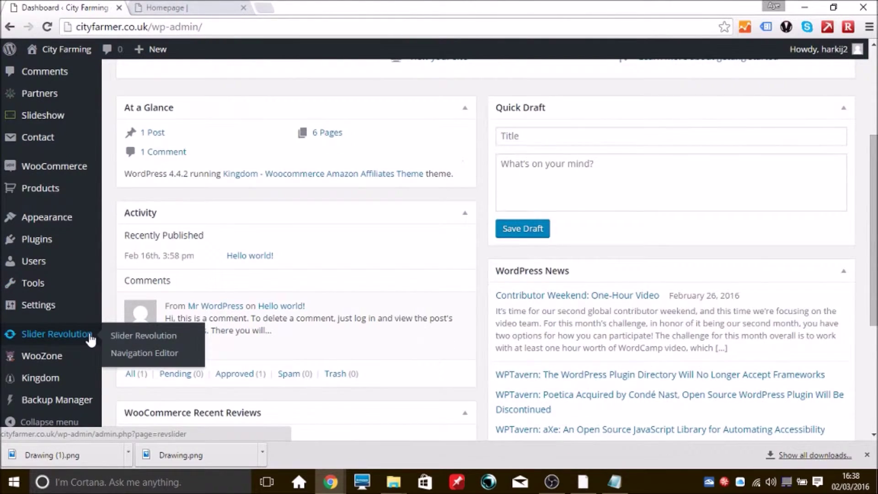
click(124, 333)
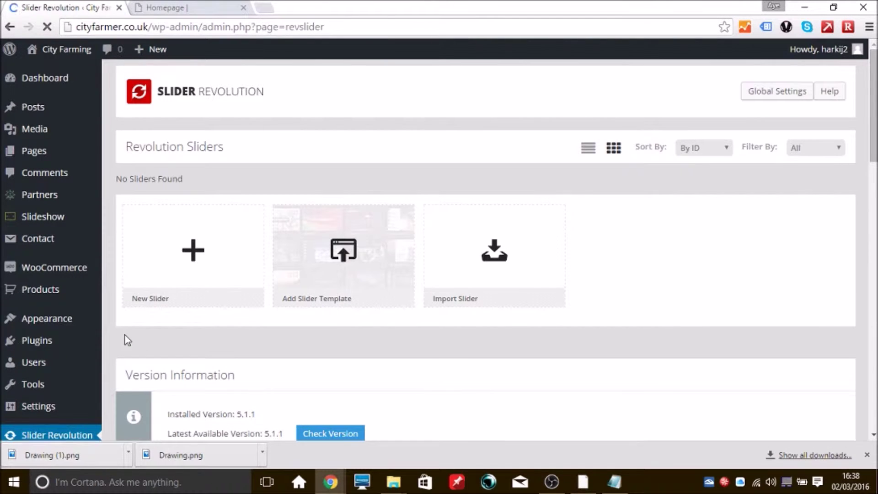
- Create a new Hero Scene slider titled 'Homepage' with alias 'homepage'
click(197, 259)
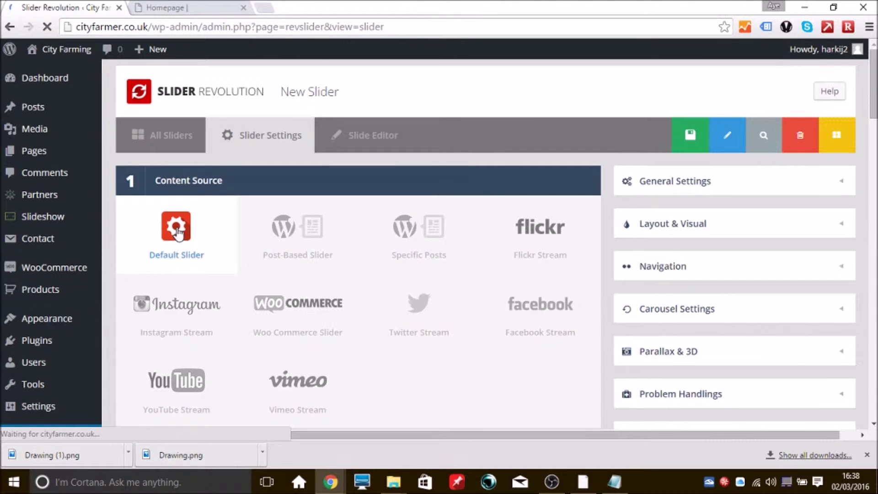
scroll(178, 232, down, 5)
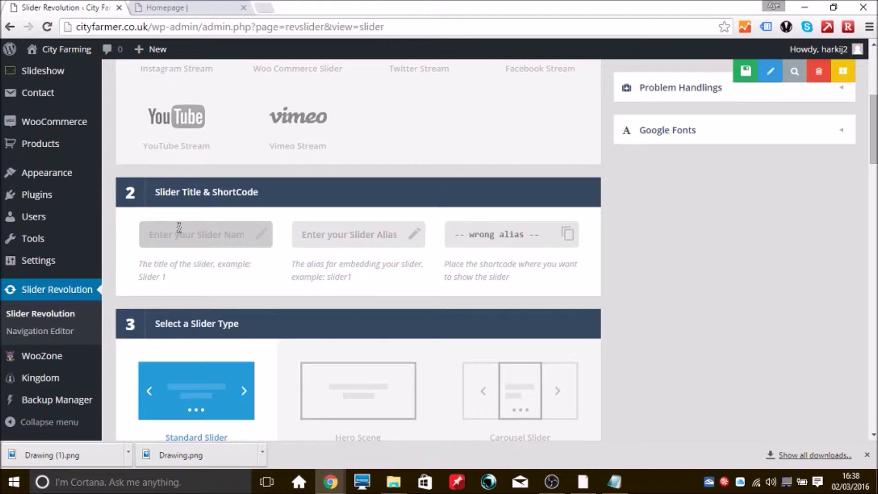
click(178, 228)
text(Homepage)
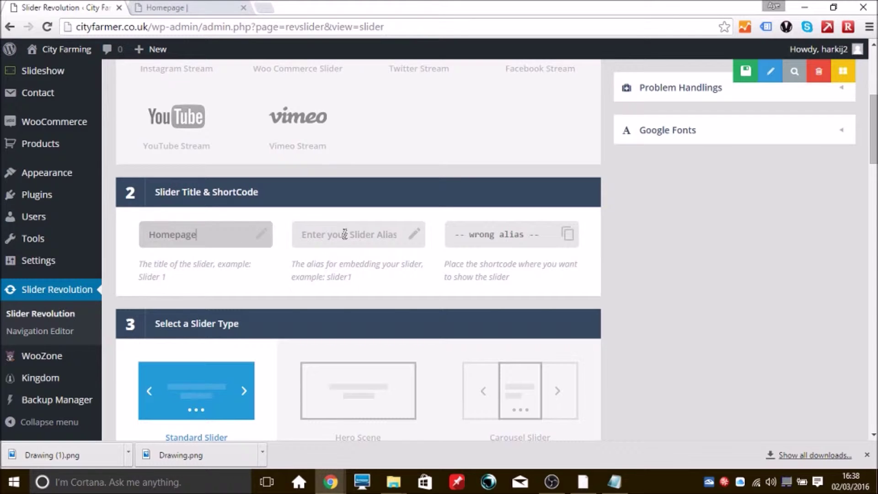
click(344, 234)
text(homep)
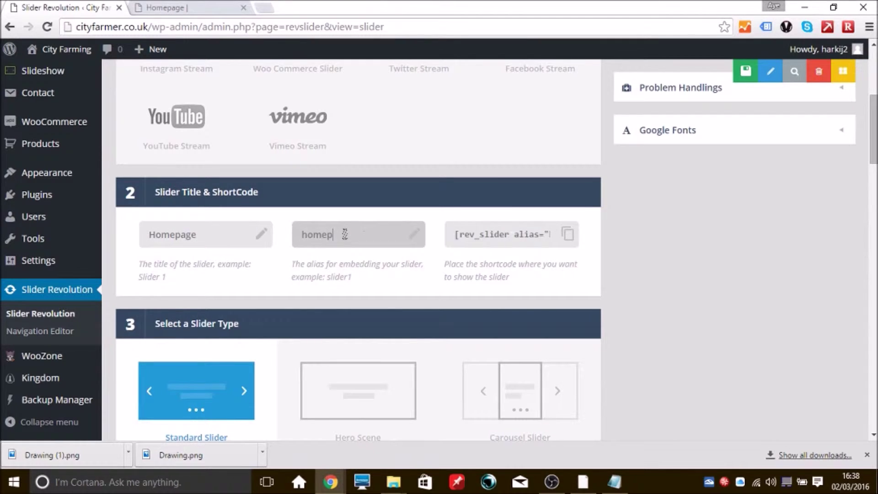
text(age)
click(364, 395)
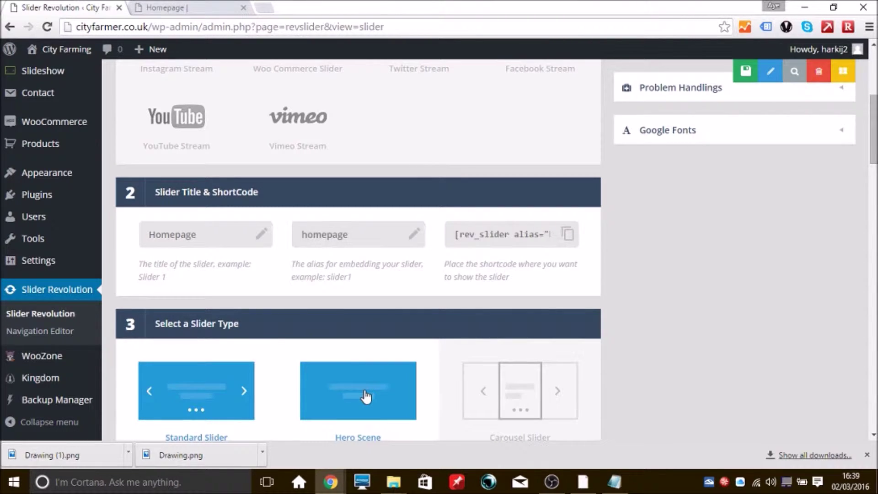
scroll(366, 396, down, 3)
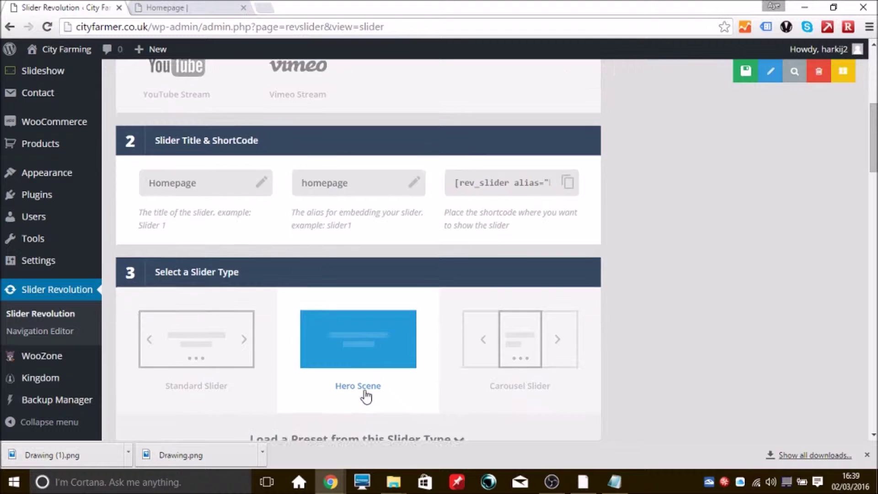
scroll(365, 394, down, 4)
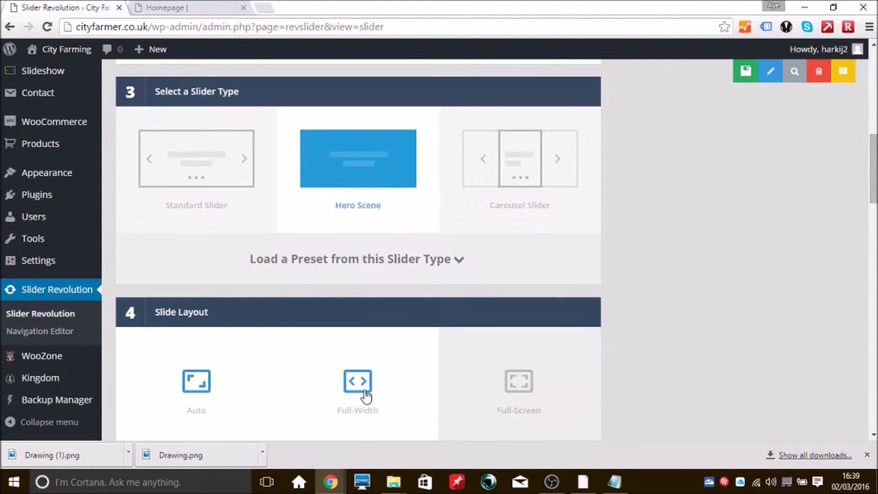
scroll(367, 395, down, 4)
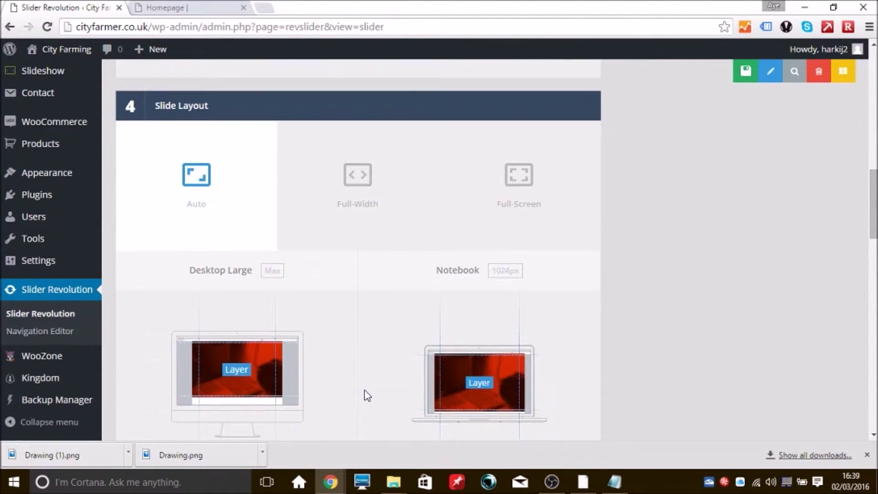
scroll(367, 395, down, 1)
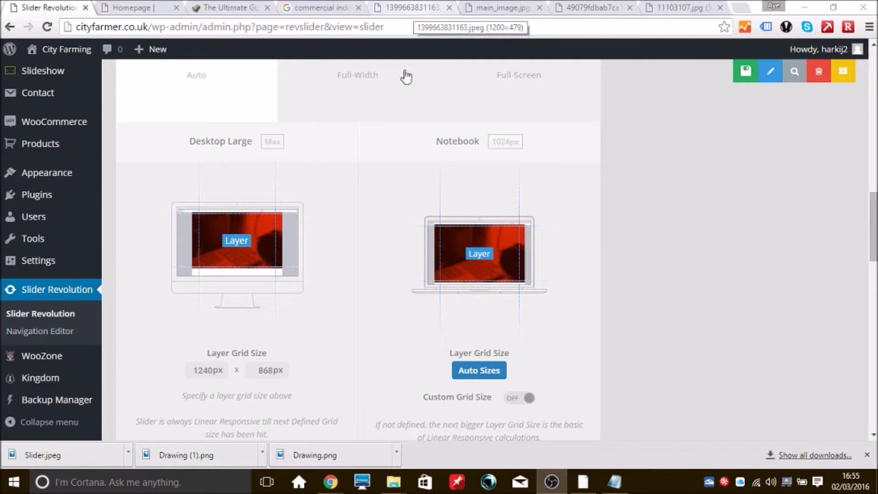
- Change the layer grid to 1200 × 479 px and save the slider settings
click(213, 370)
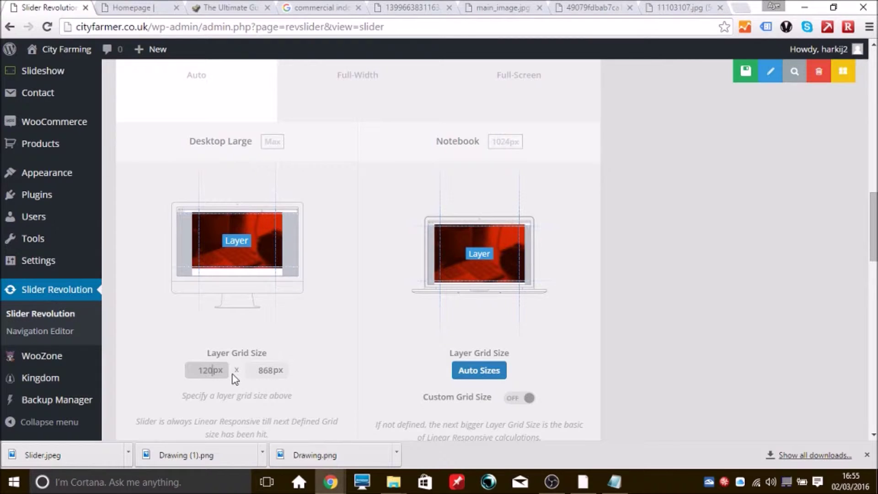
drag(258, 370, 275, 370)
text(4)
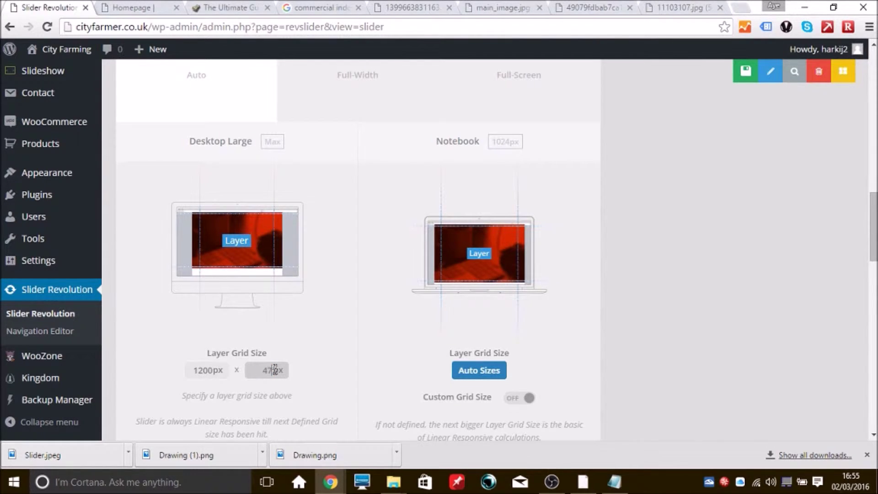
text(79)
click(313, 369)
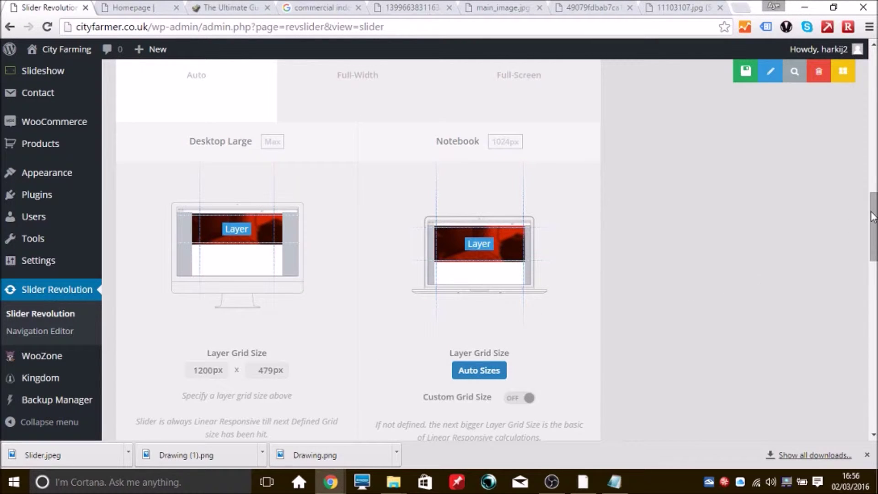
scroll(873, 217, down, 10)
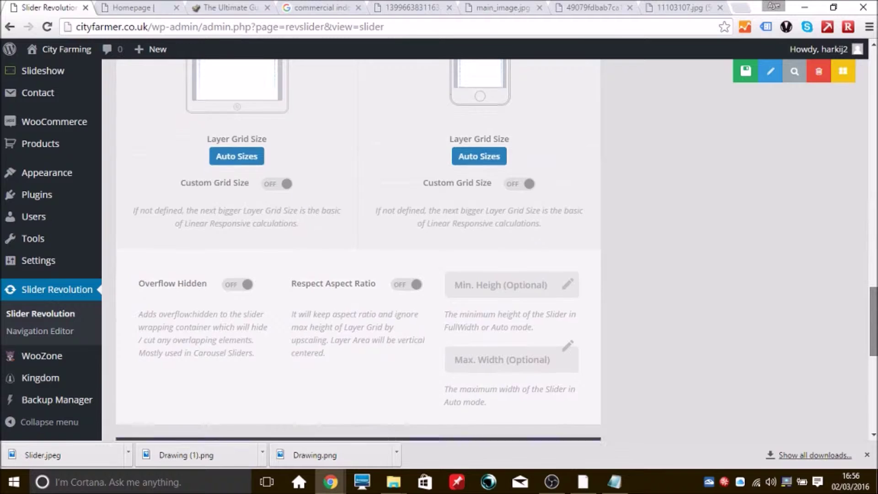
scroll(872, 320, down, 8)
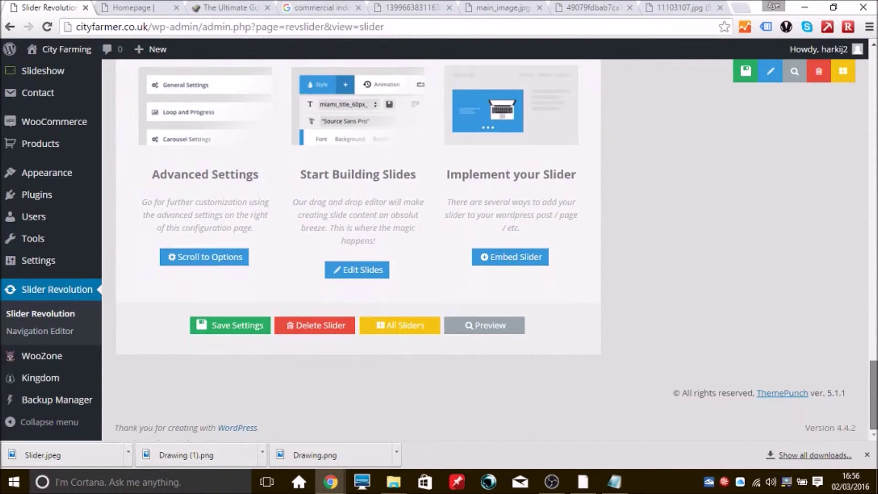
click(220, 325)
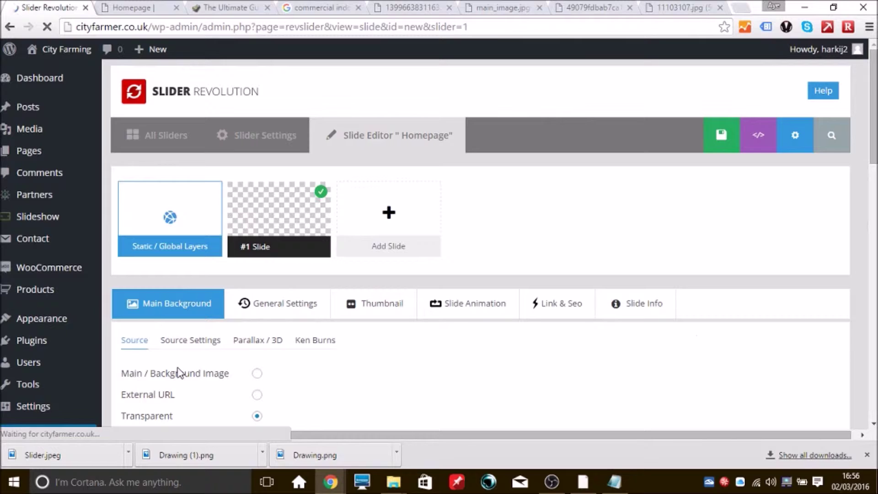
- Set the pink indoor-farm photo from the Media Library as slide #1's background image
click(258, 374)
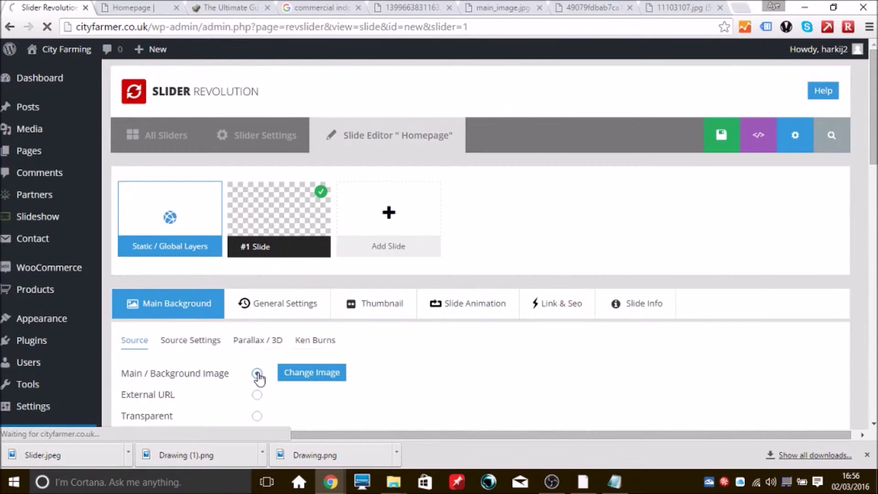
click(319, 375)
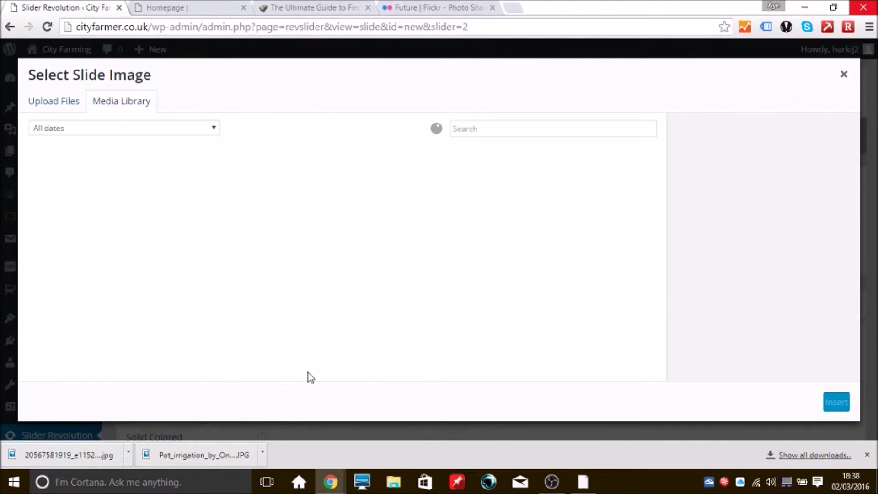
click(71, 196)
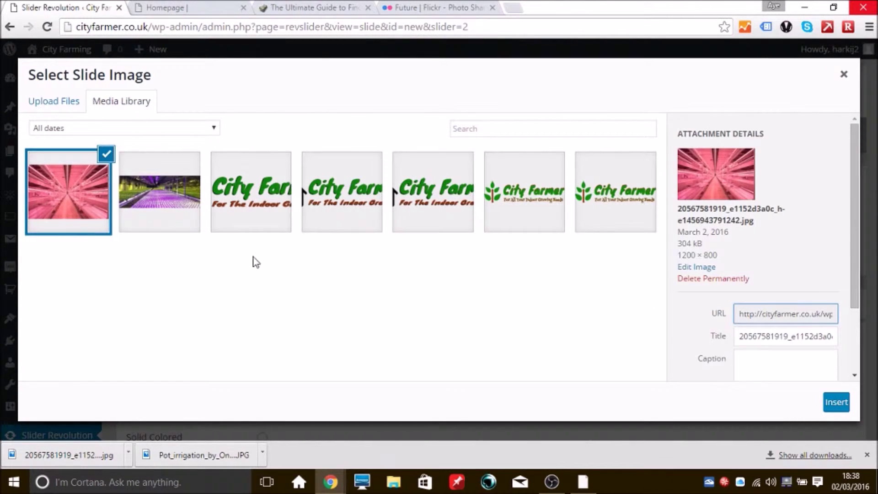
click(837, 404)
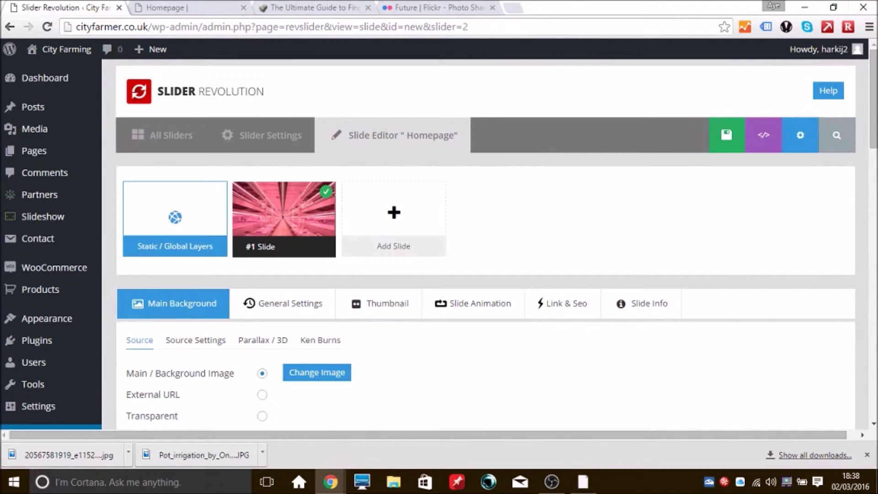
drag(873, 129, 873, 271)
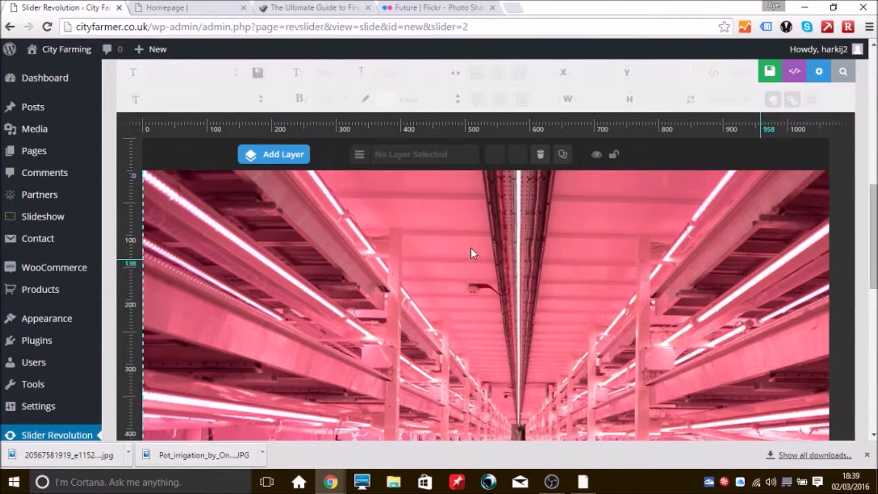
- Add a Text/Html layer and replace its placeholder with 'For All Your Indoor Growing Needs'
click(284, 161)
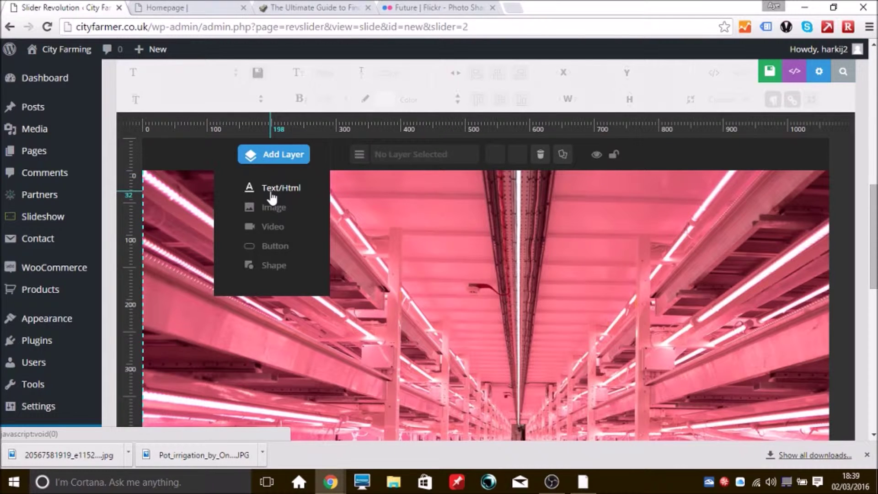
click(271, 196)
double_click(272, 239)
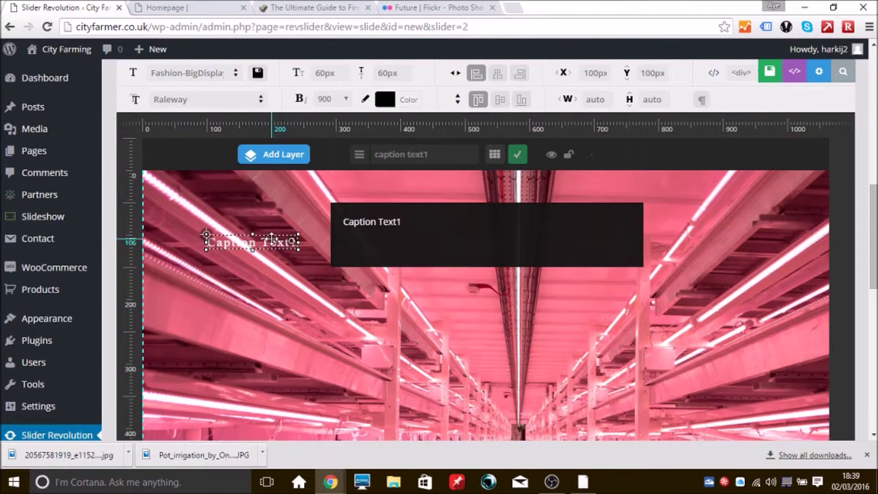
key(ctrl+a)
key(BackSpace)
text(For )
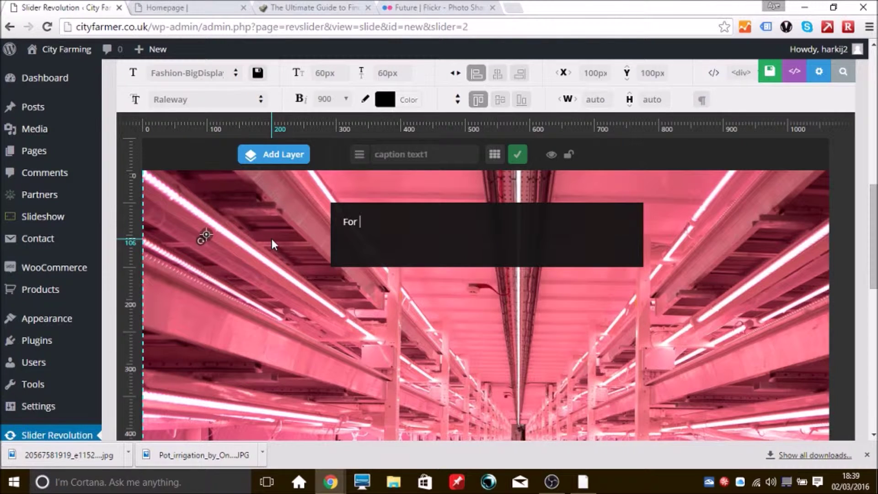
text(All Yo)
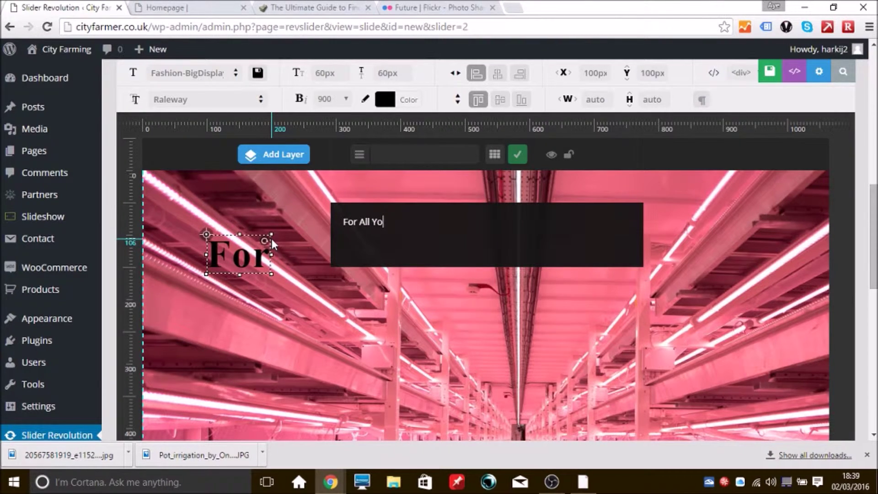
text(ur)
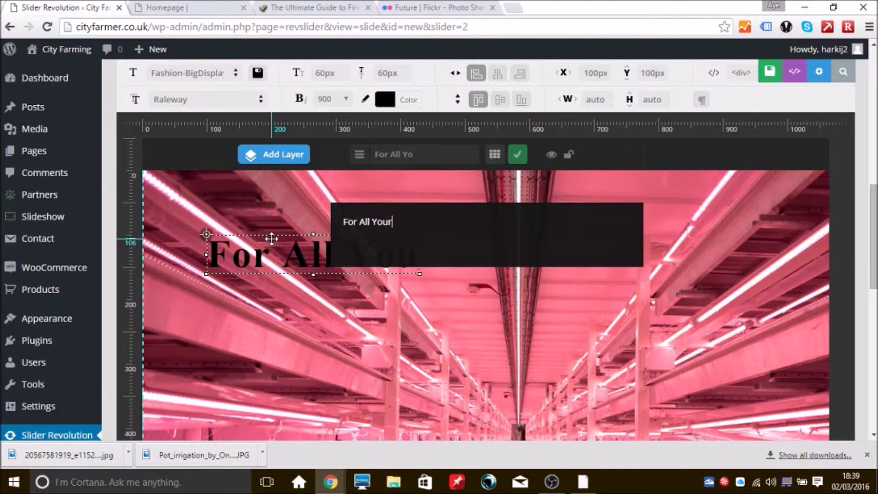
text( Indoor)
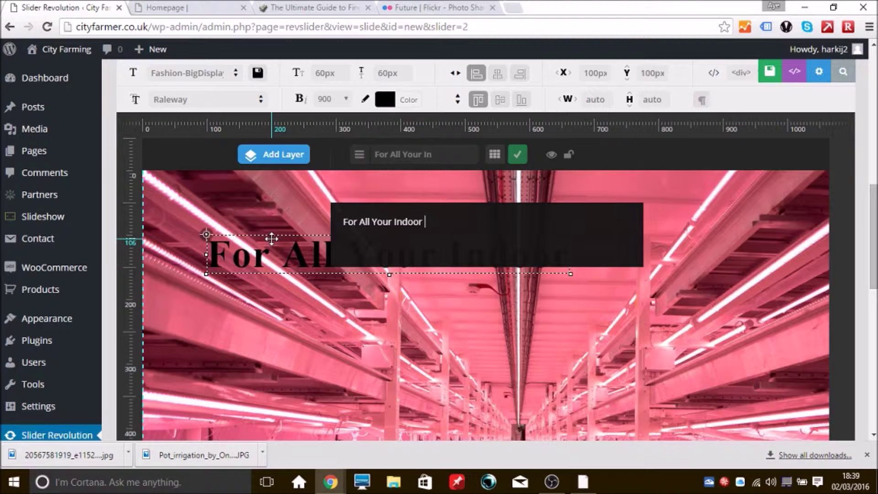
text( Growing Ne)
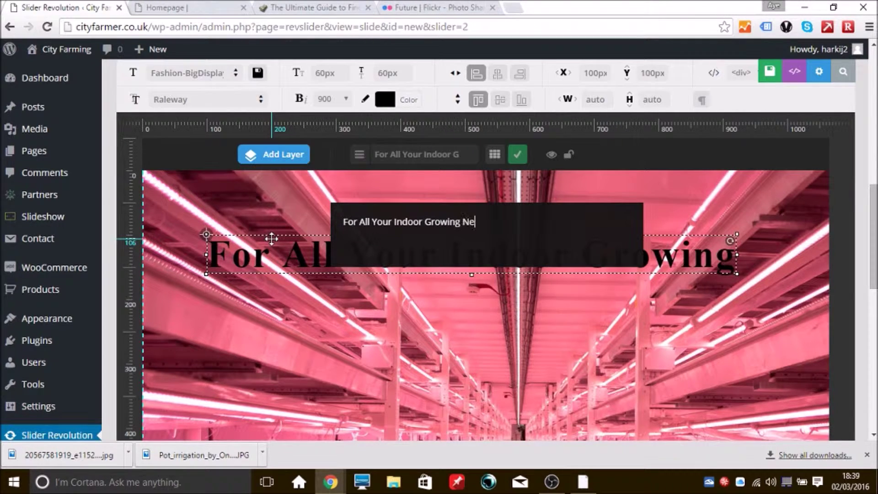
text(eds)
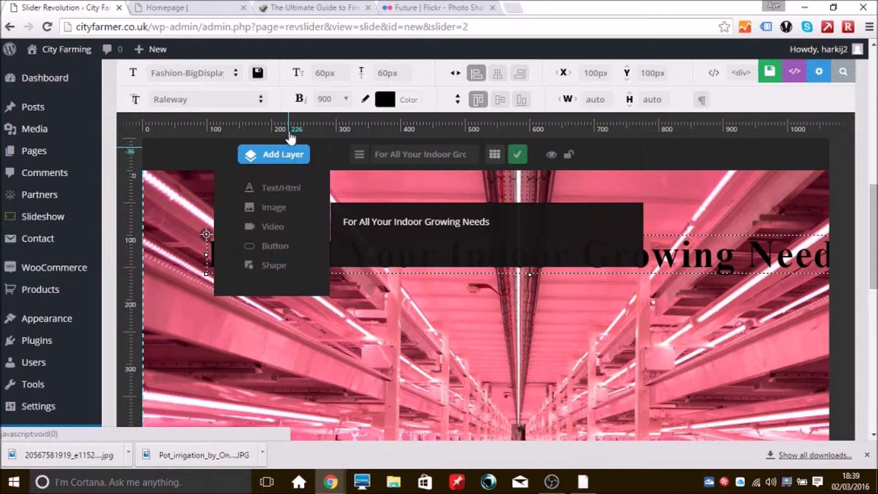
- Colour the caption text near-white #f9f9f9
click(410, 103)
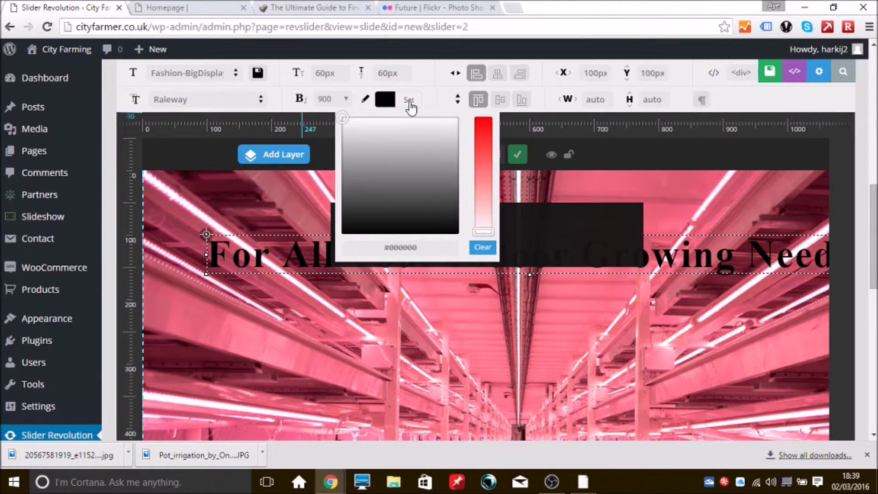
click(437, 133)
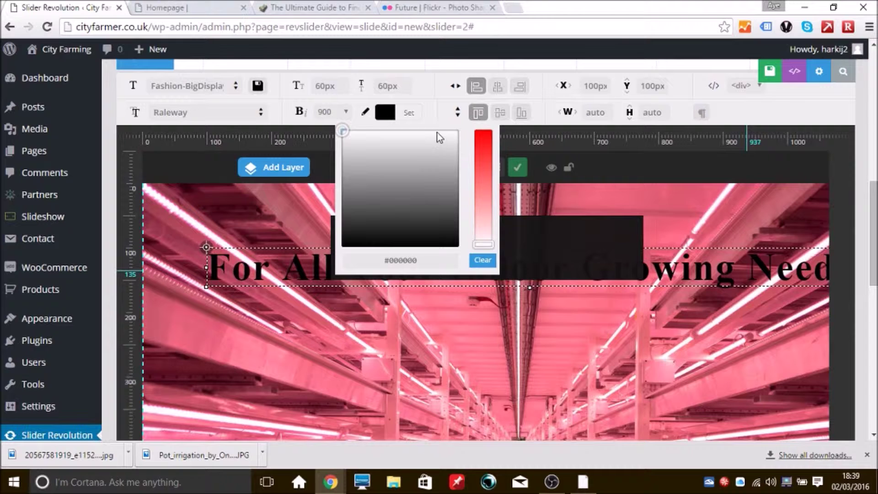
click(433, 133)
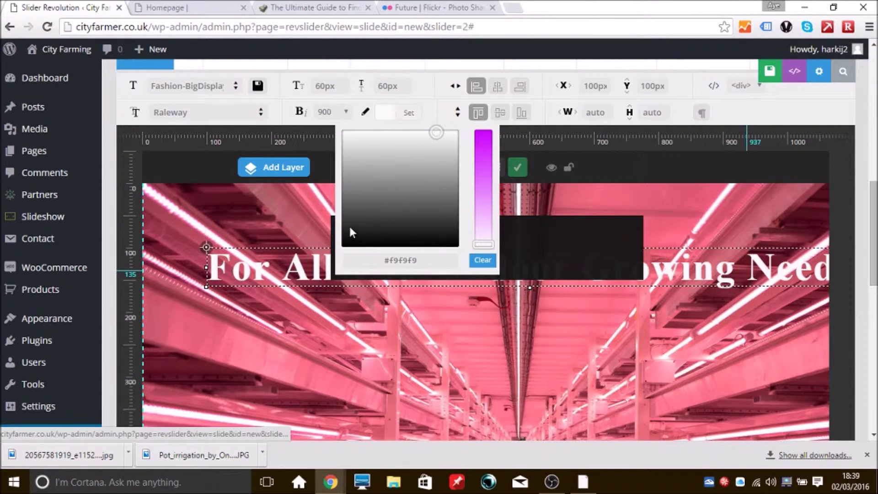
click(294, 364)
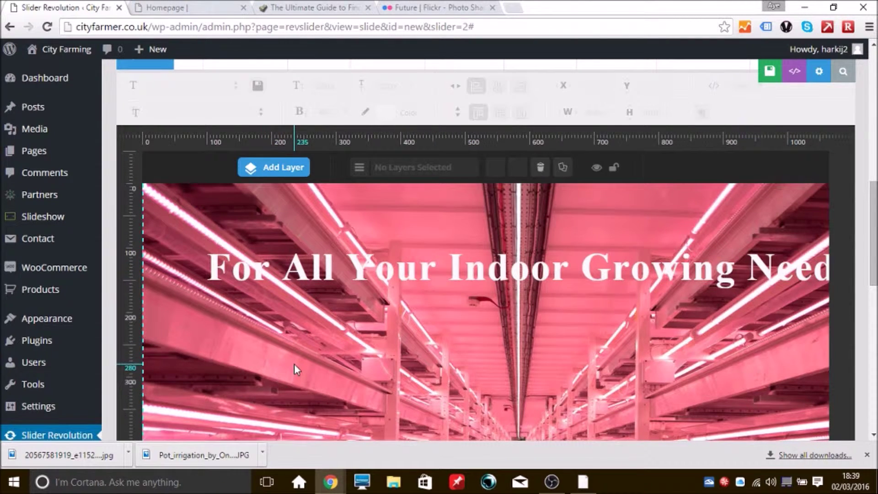
- Move the caption lower and align it to the slide's centre and middle
drag(420, 265, 398, 300)
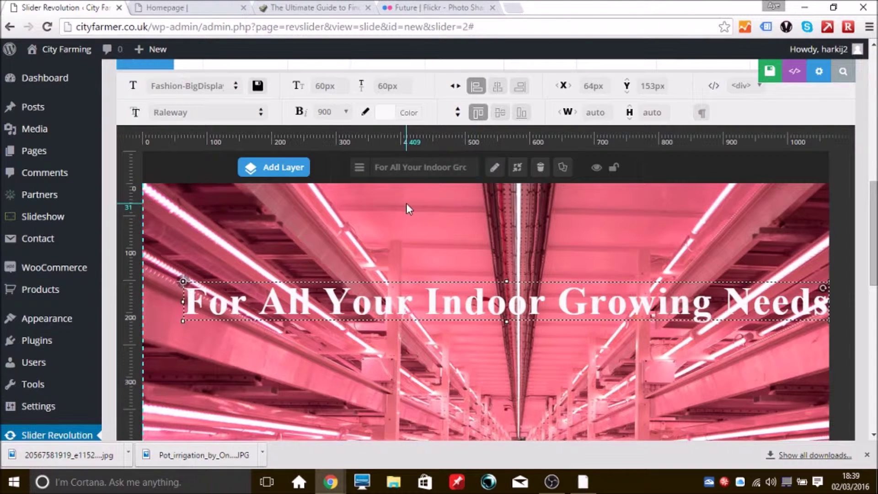
click(497, 87)
click(501, 115)
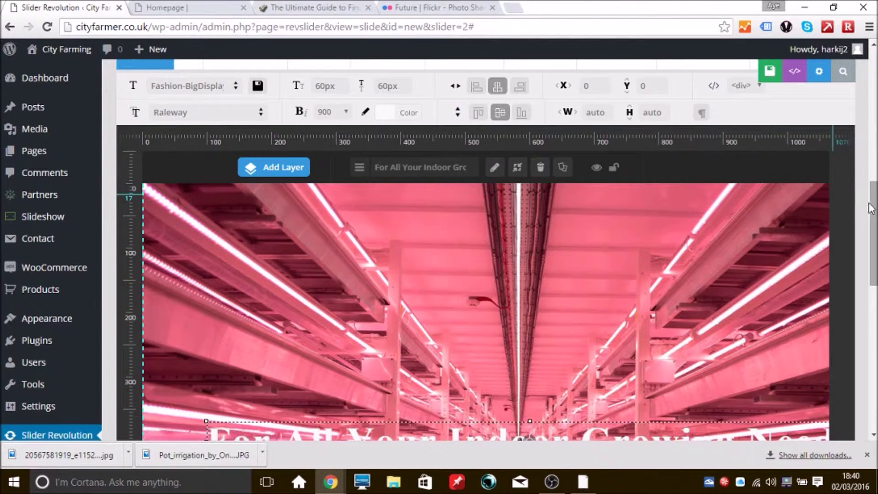
scroll(684, 204, down, 2)
scroll(874, 249, down, 4)
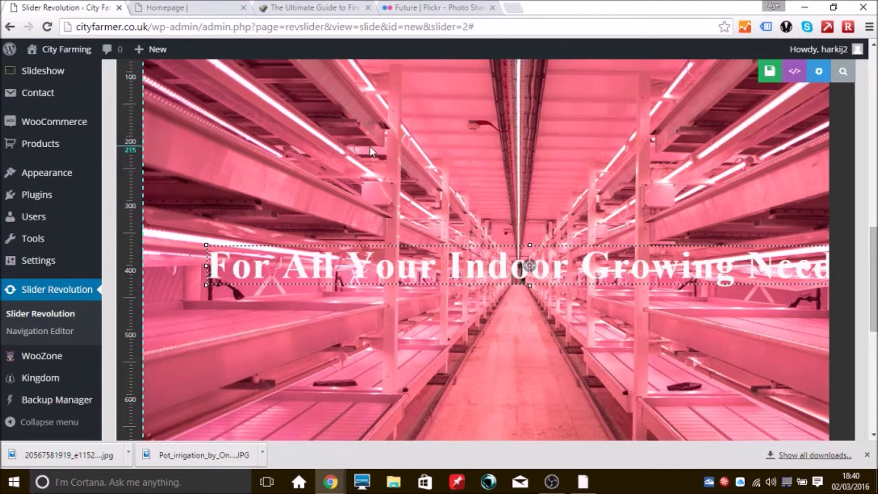
scroll(570, 287, up, 3)
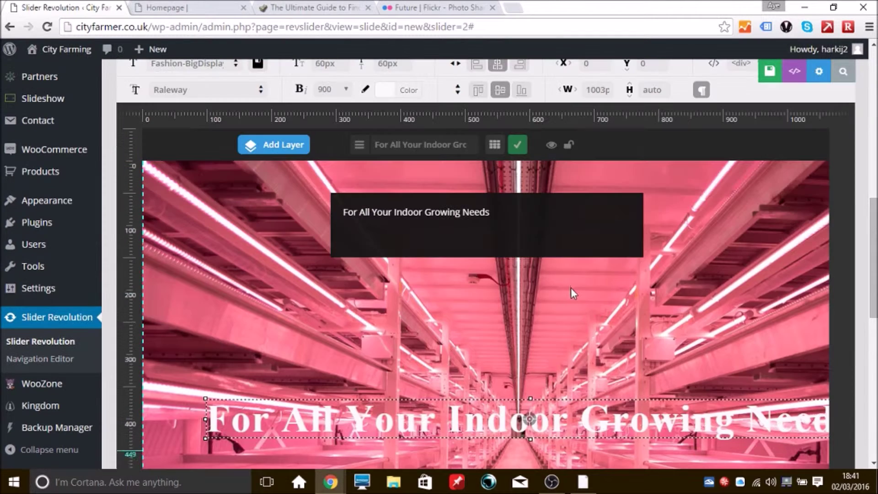
- Apply the large_bold_black style to the caption and resize it to one 1034px-wide line
click(236, 71)
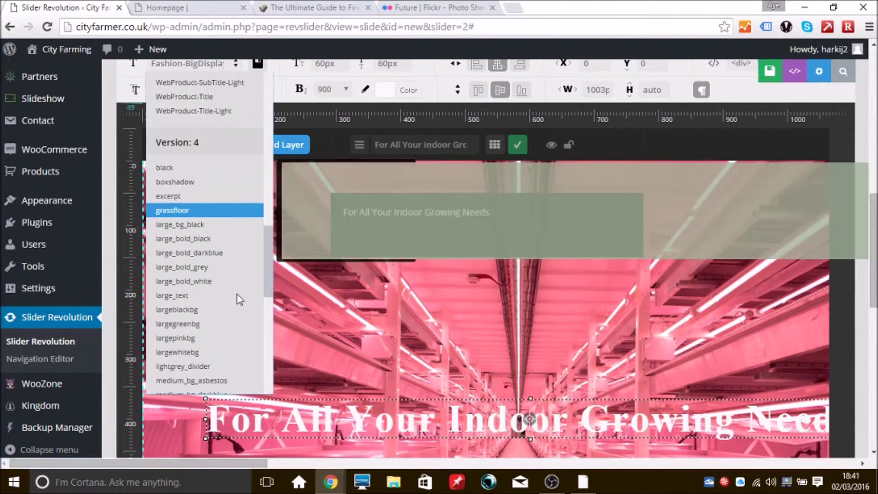
click(215, 240)
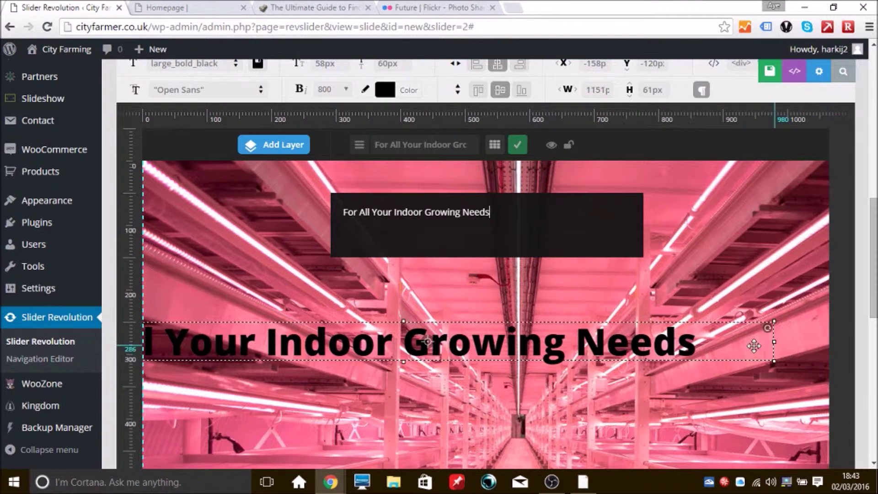
drag(782, 346, 703, 348)
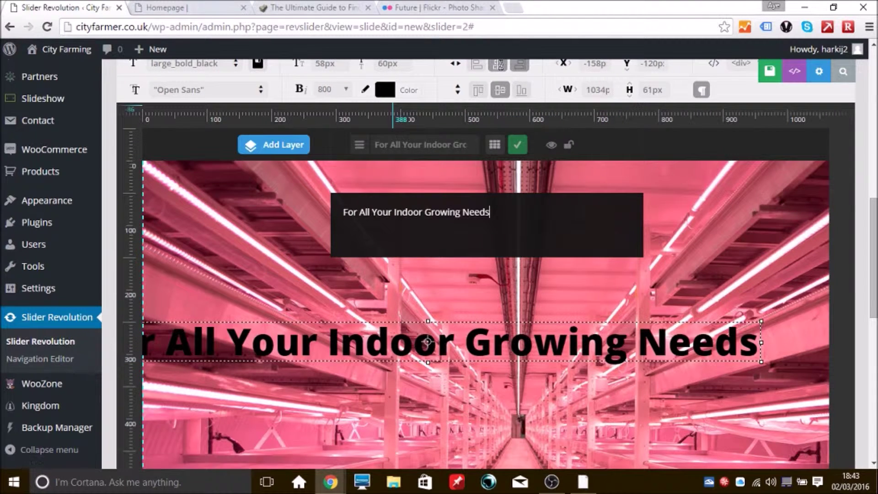
- Re-centre the caption on the slide, save the slide, and visit the live City Farming site
click(498, 66)
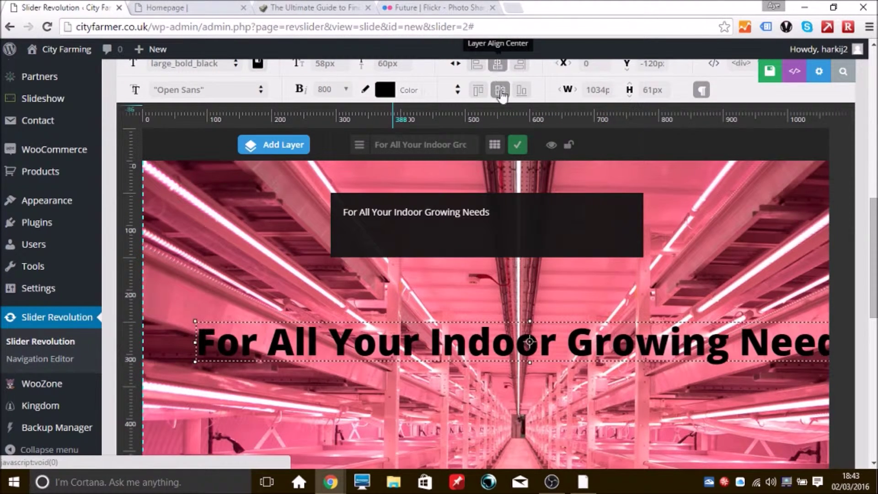
click(501, 92)
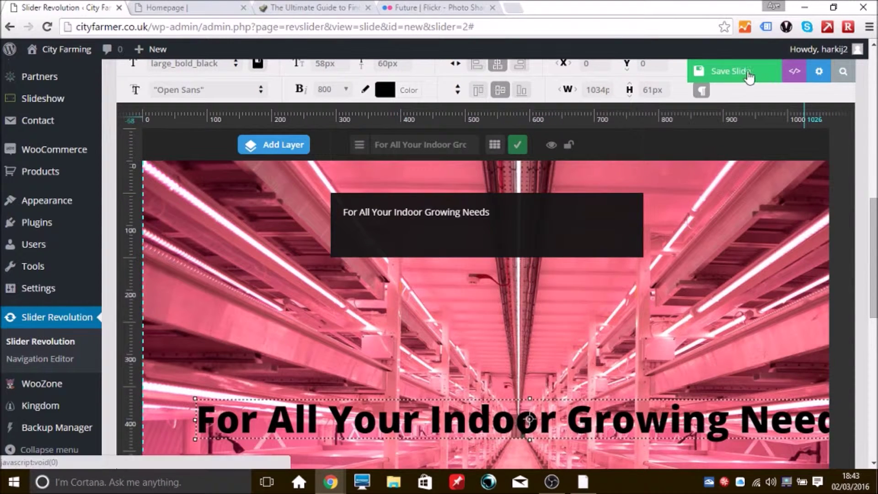
click(723, 76)
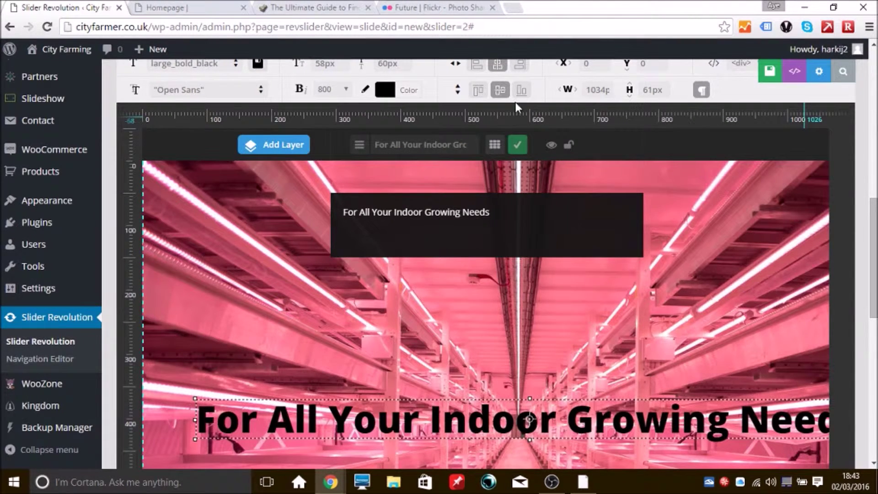
mouse_move(50, 54)
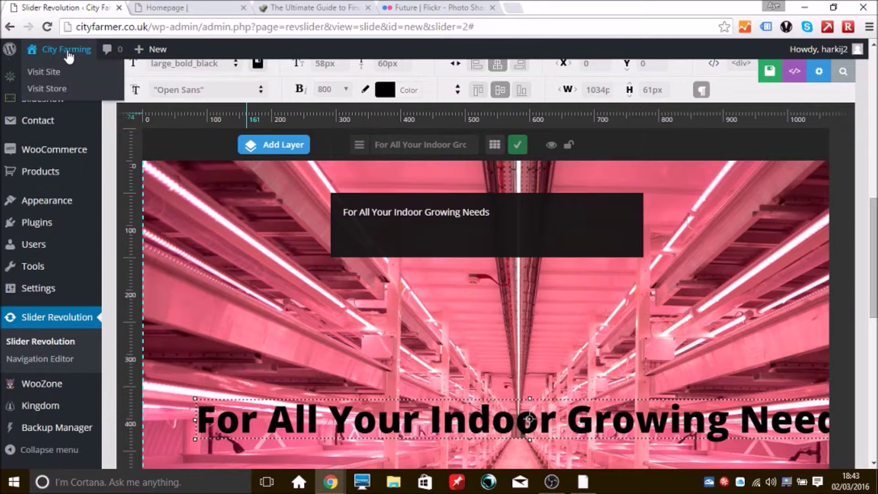
click(49, 52)
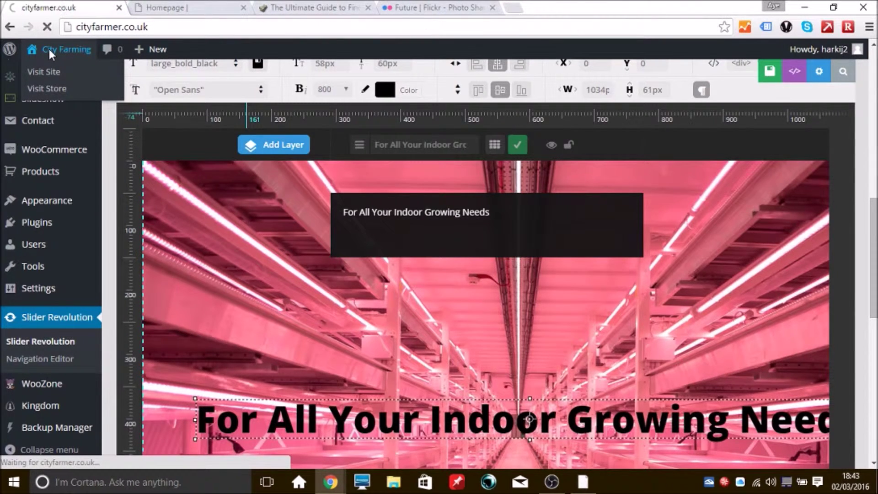
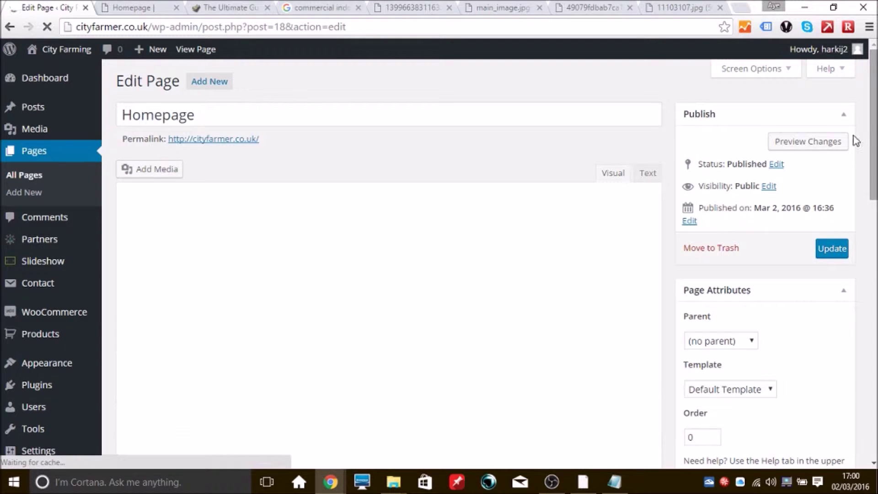
- Review the Full page slideshow and Slide Template options, leaving both unchanged
drag(874, 133, 875, 307)
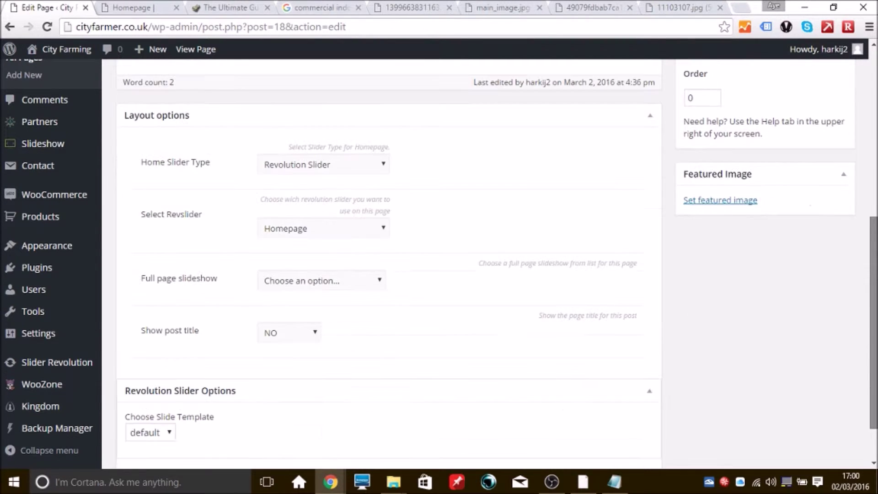
click(380, 287)
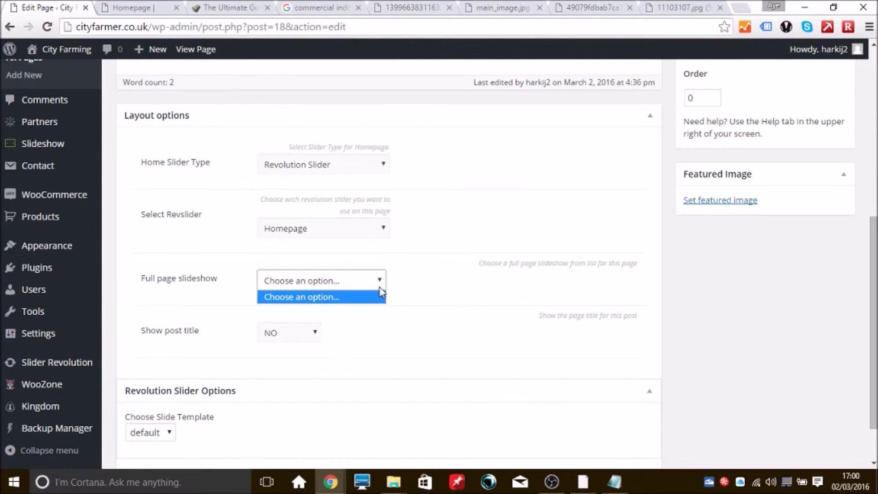
click(379, 288)
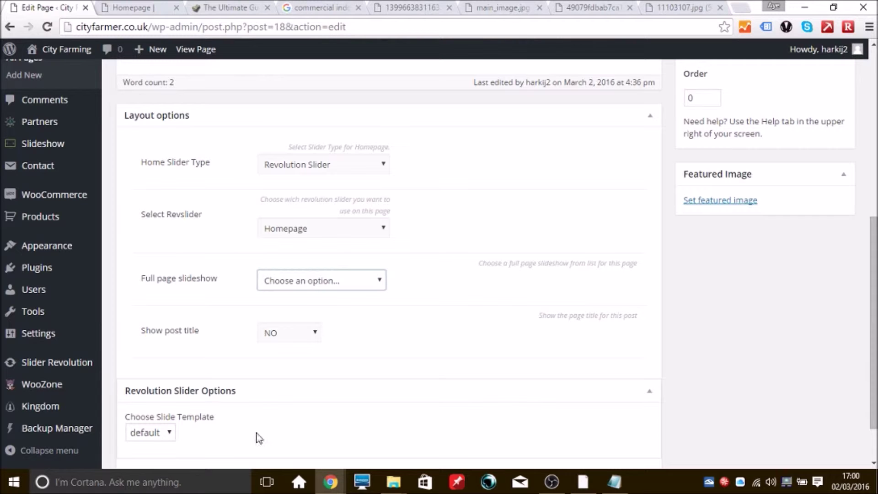
click(169, 435)
click(169, 436)
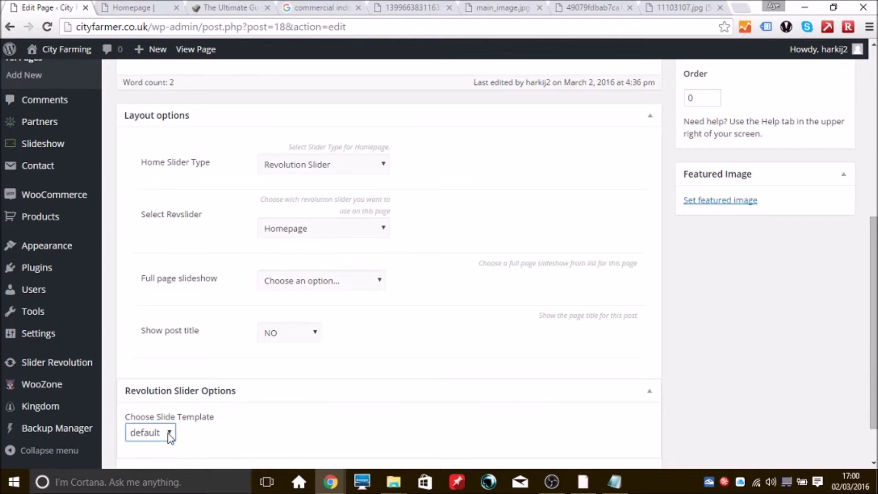
- Update the Homepage and view it on the live site
drag(873, 295, 864, 173)
click(832, 144)
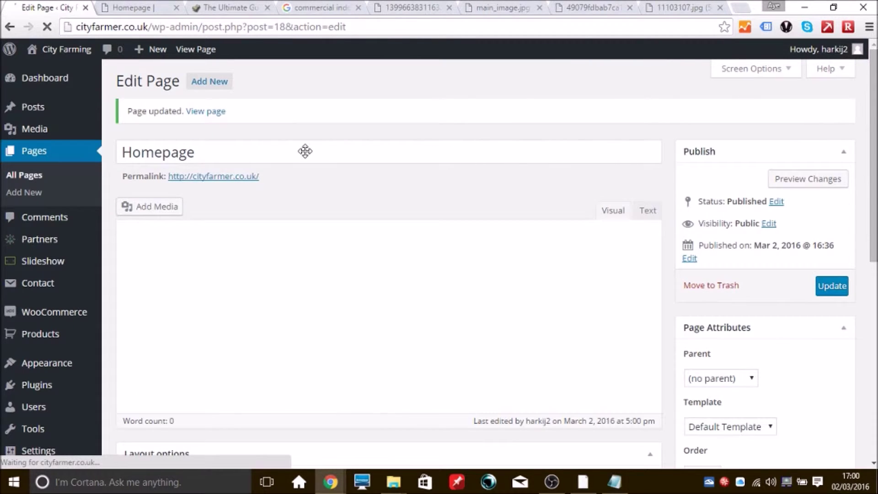
click(213, 113)
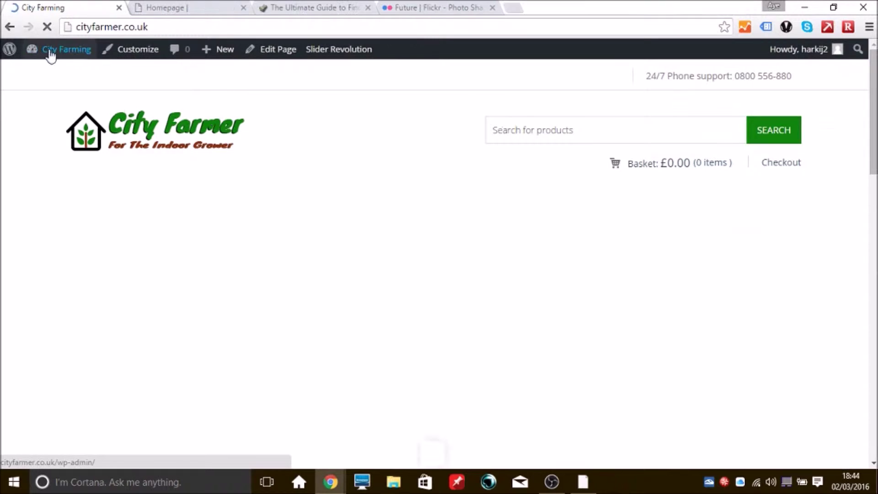
- Look over the 'For All Your Indoor Growing Needs' front page, then return to the admin dashboard
mouse_move(50, 54)
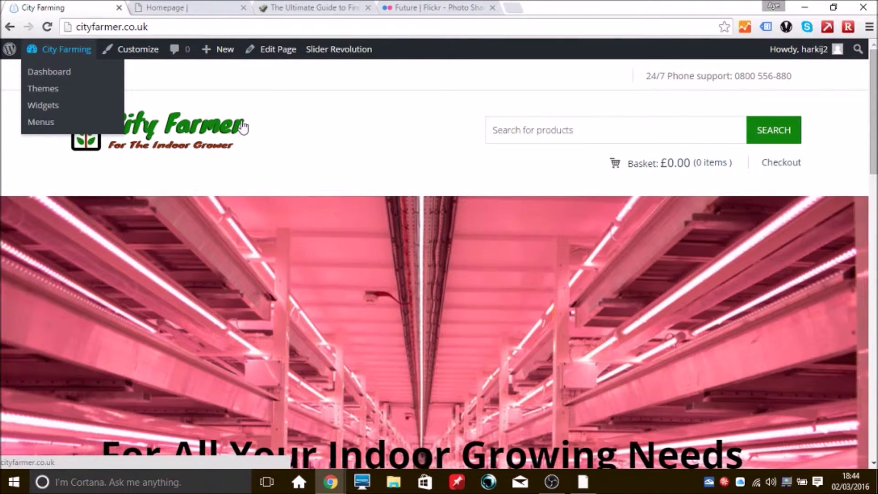
mouse_move(871, 103)
mouse_down()
mouse_move(871, 195)
mouse_move(871, 115)
mouse_up()
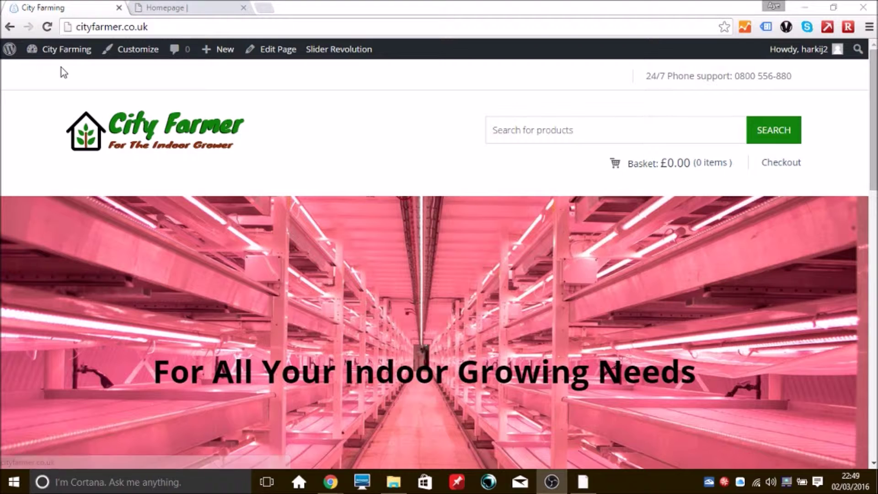
click(59, 50)
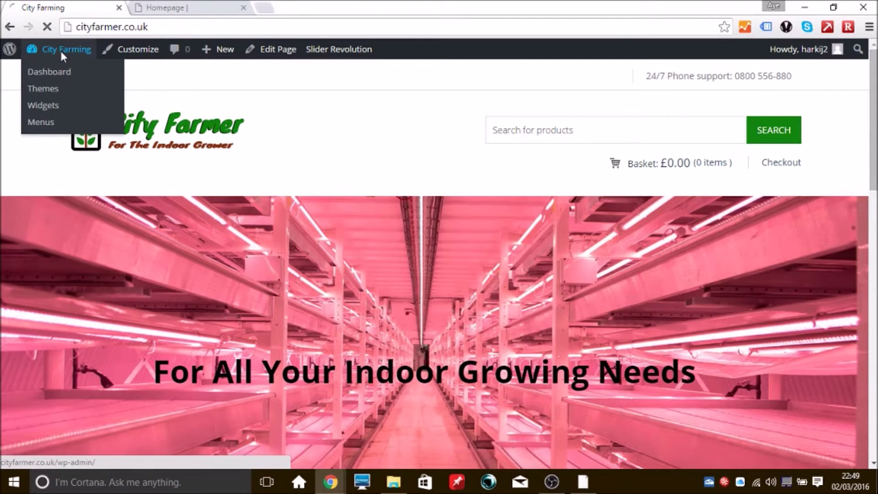
- Select the four Latest Blog Posts shortcode lines in the Kingdom docs, then return to the Dashboard
click(161, 8)
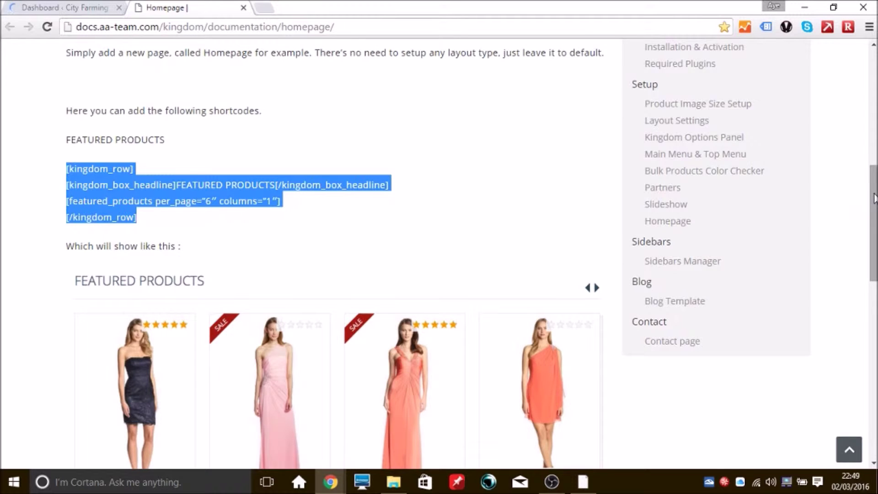
scroll(875, 224, down, 1)
scroll(875, 224, down, 8)
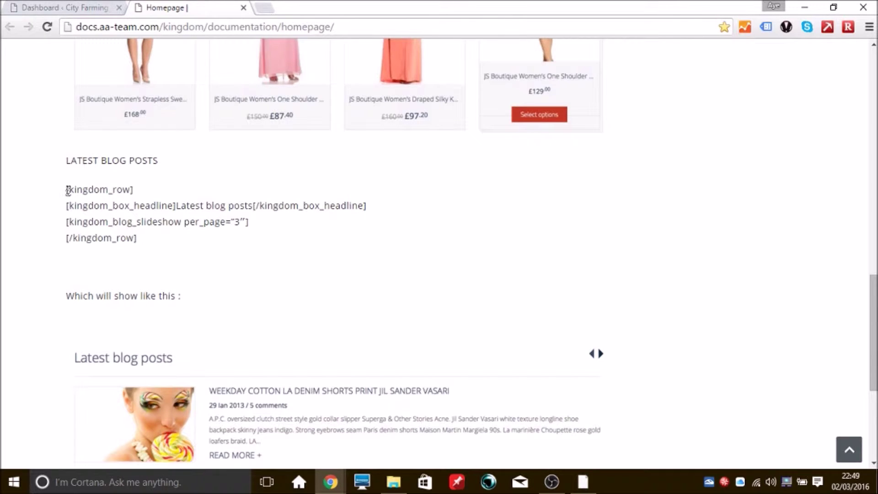
drag(66, 190, 204, 247)
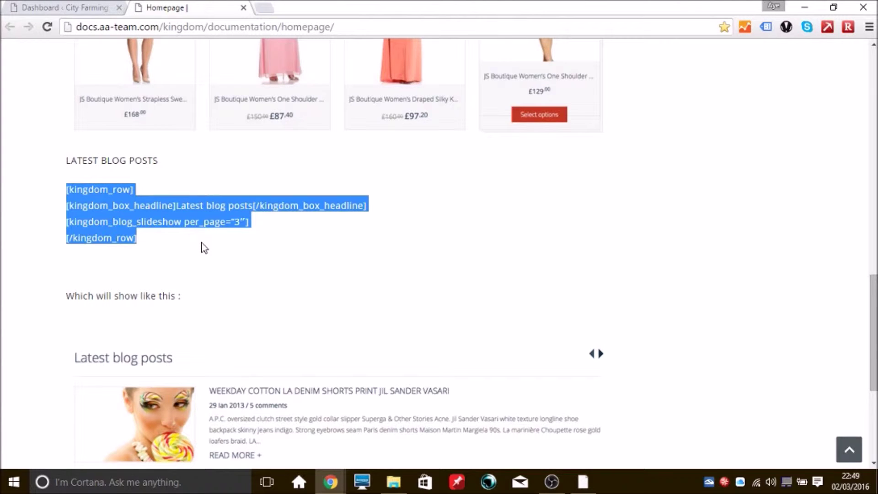
click(73, 9)
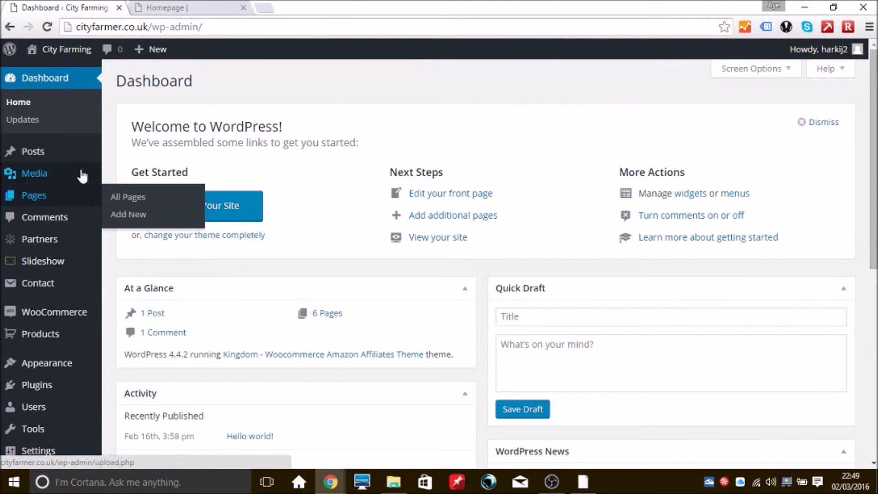
mouse_move(80, 156)
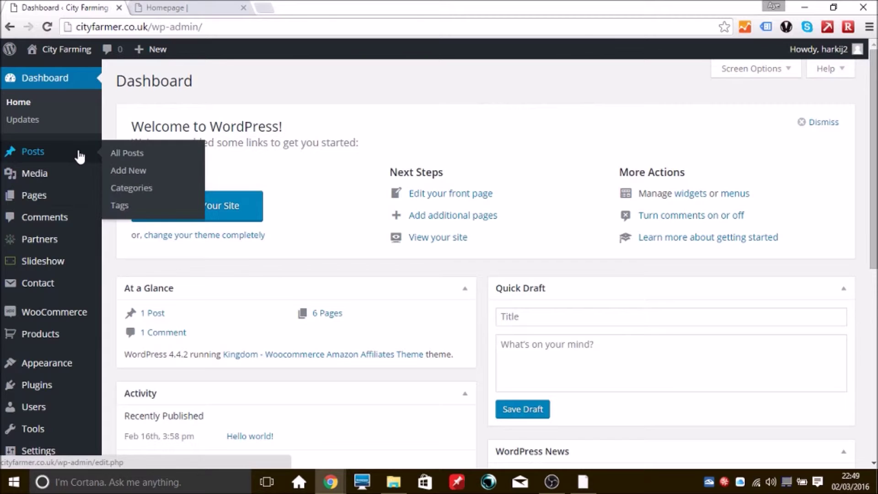
- Paste the Latest blog posts shortcode on a new line below the featured products block, then update
click(58, 49)
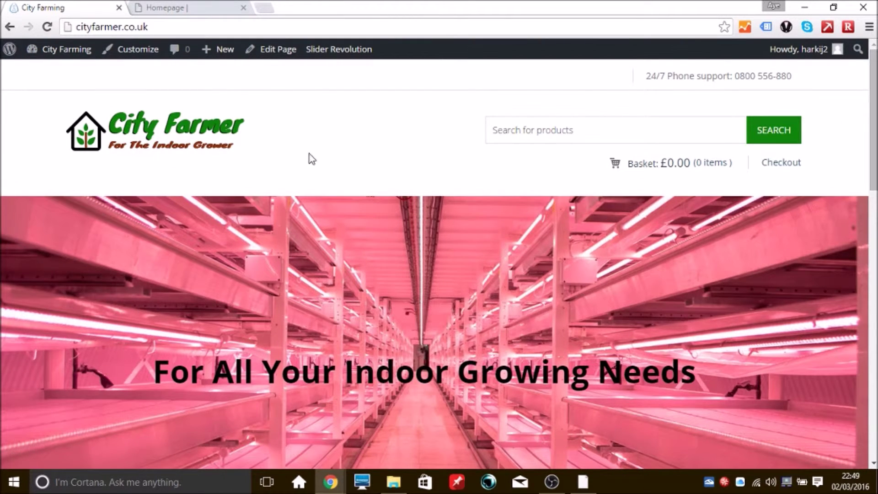
click(273, 53)
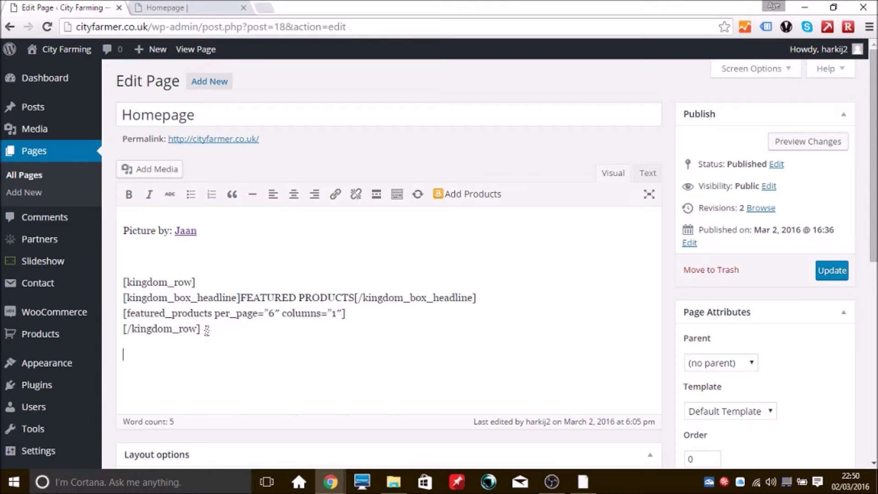
key(Return)
text([kingdom_row] [kingdom_box_headline]Latest blog posts[/kingdom_box_headline] [kingdom_blog_slideshow per_page="3"] [/kingdom_row])
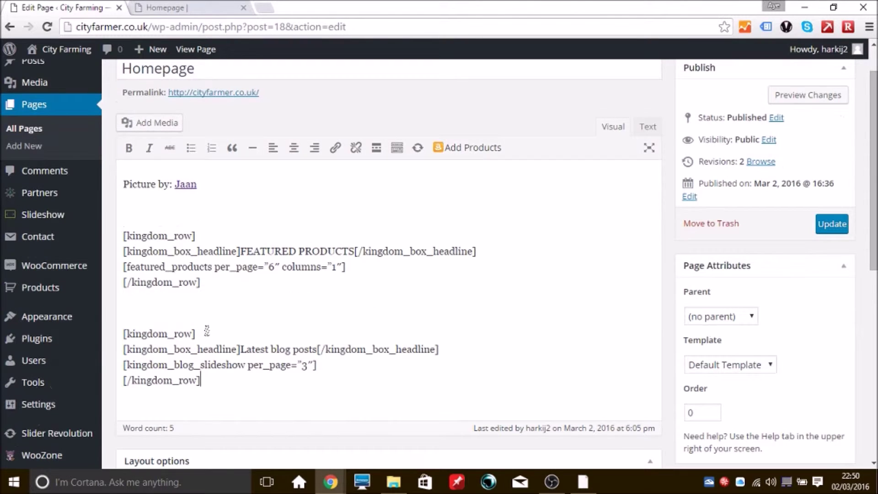
click(836, 225)
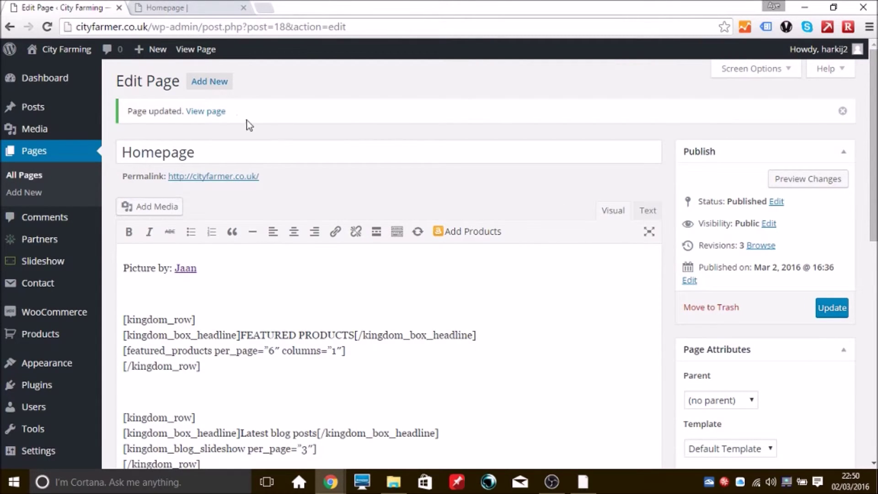
- View the updated homepage on the live City Farmer site
click(219, 115)
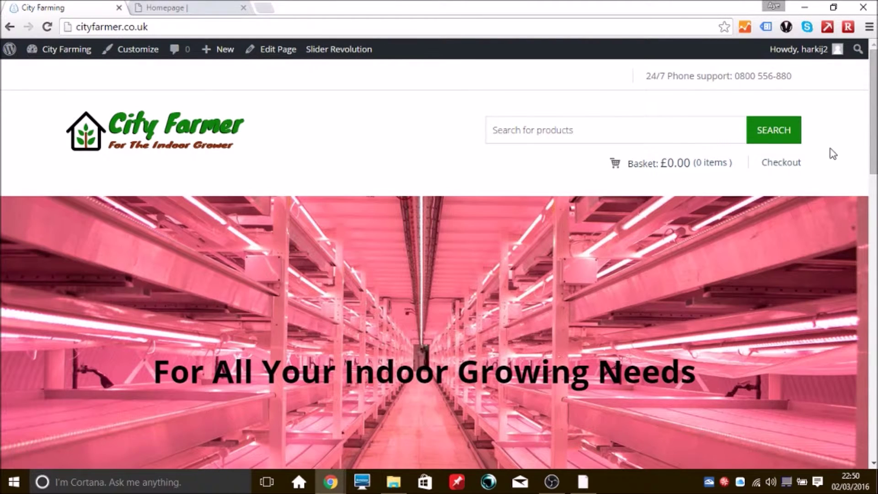
mouse_move(874, 110)
mouse_down()
mouse_move(874, 385)
mouse_move(873, 107)
mouse_up()
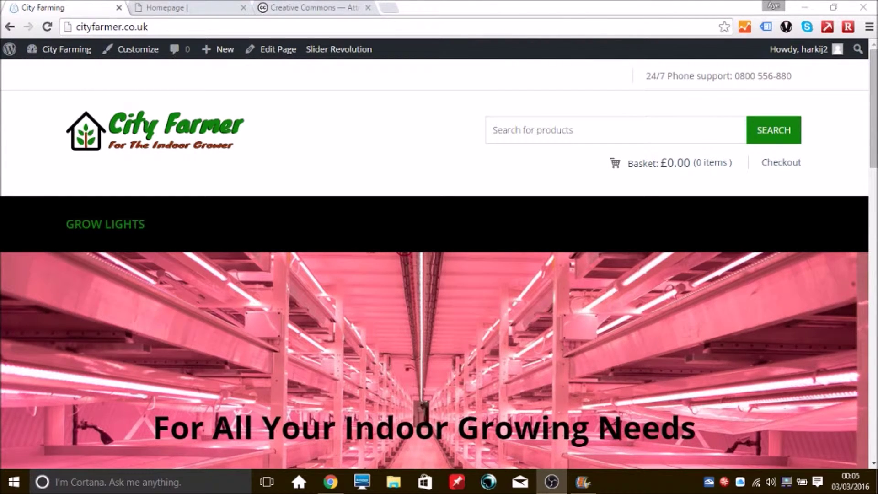
- Open the Kingdom theme panel from the admin sidebar and go to its Layout settings
click(65, 50)
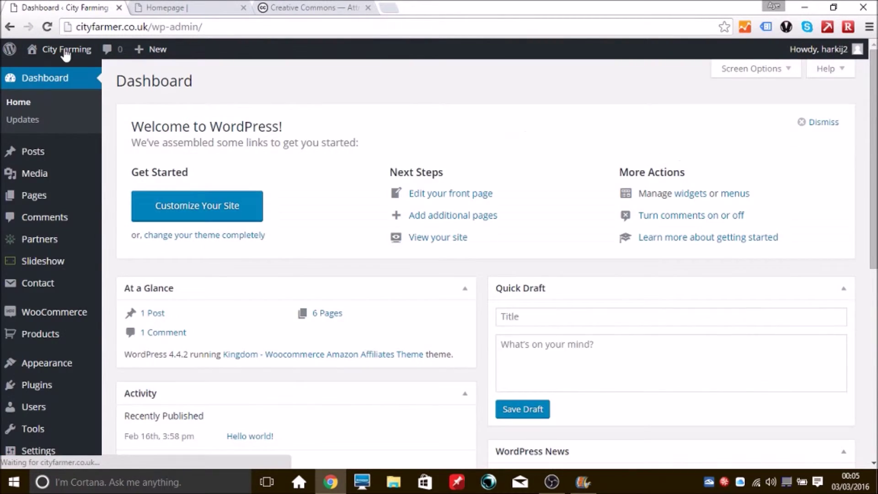
mouse_move(66, 52)
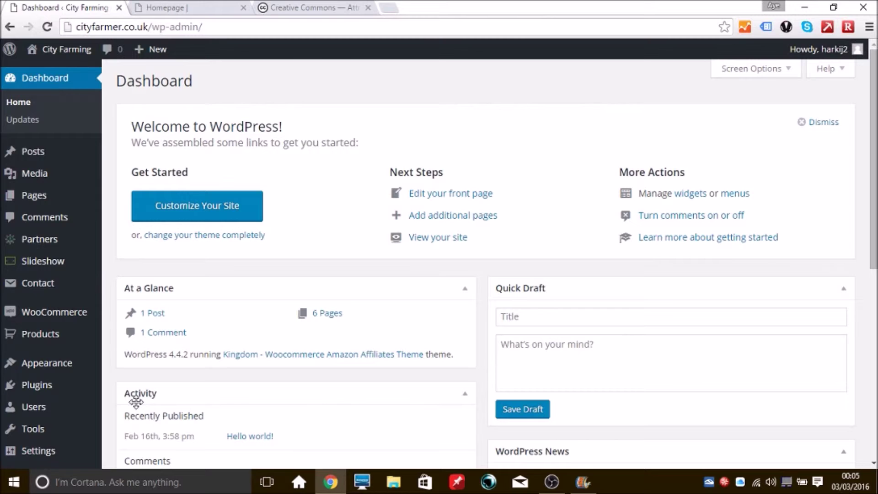
scroll(135, 401, down, 3)
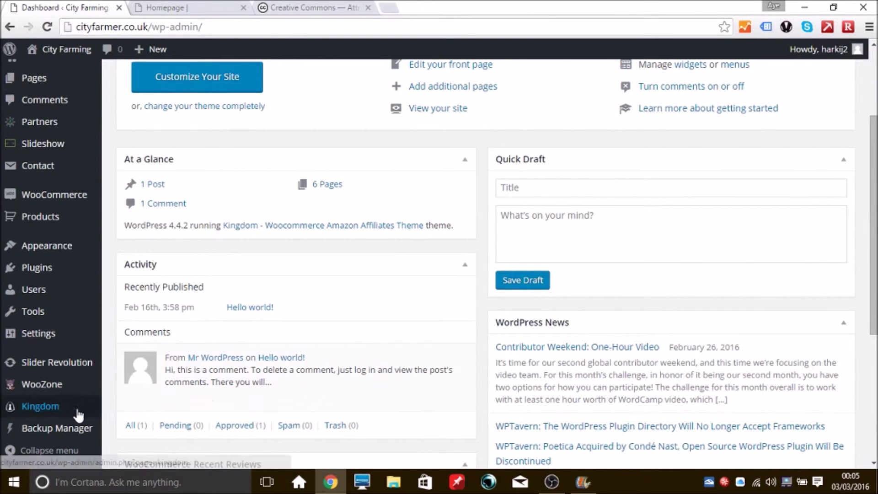
click(60, 412)
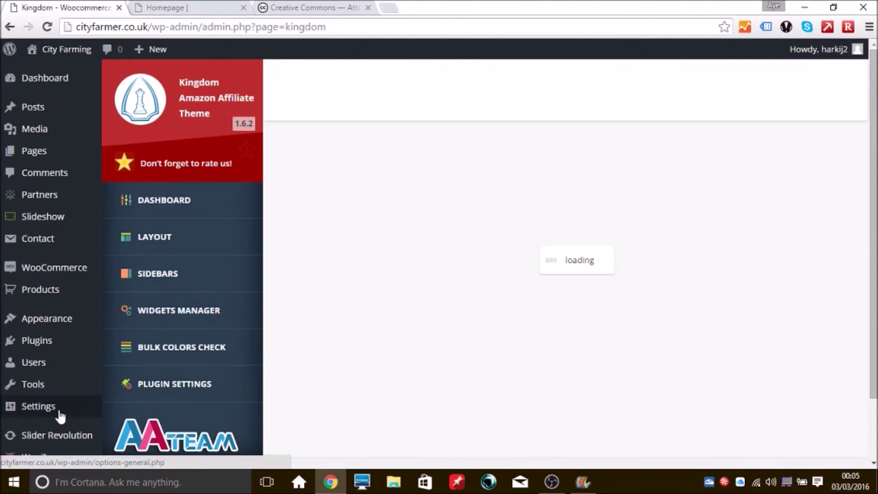
mouse_move(59, 411)
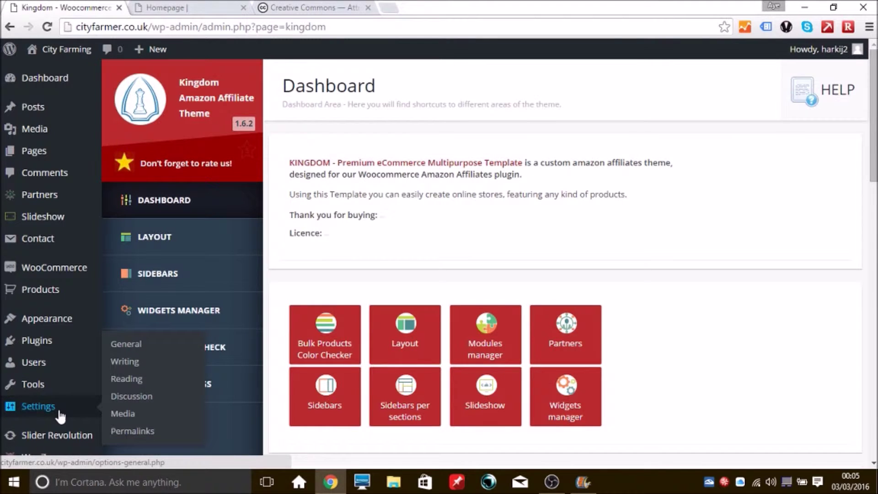
click(189, 239)
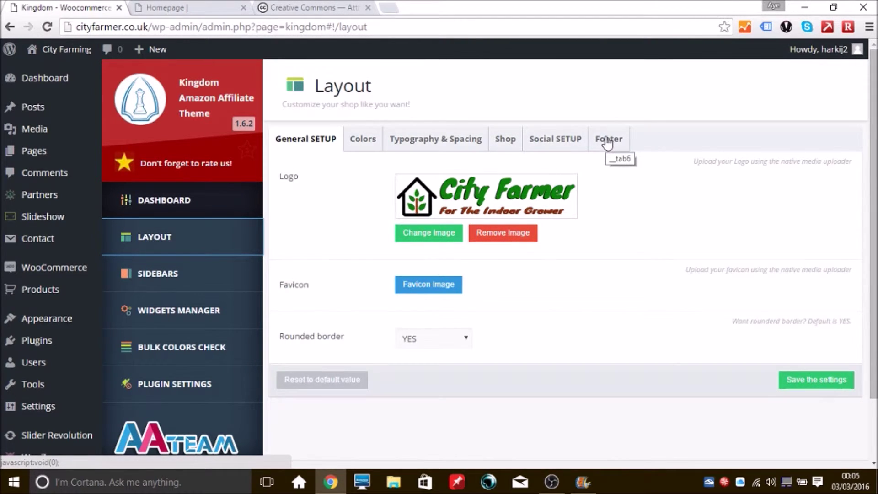
- Show the Footer settings and paste into the copyright text field
click(607, 143)
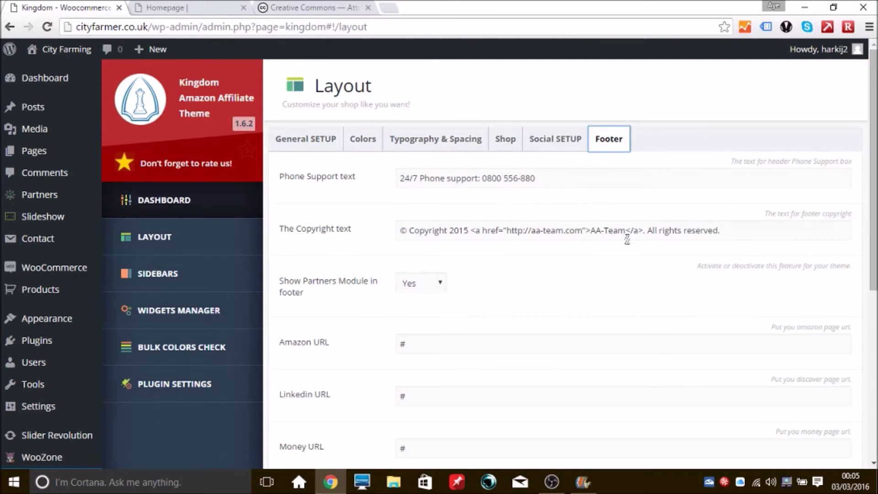
click(726, 230)
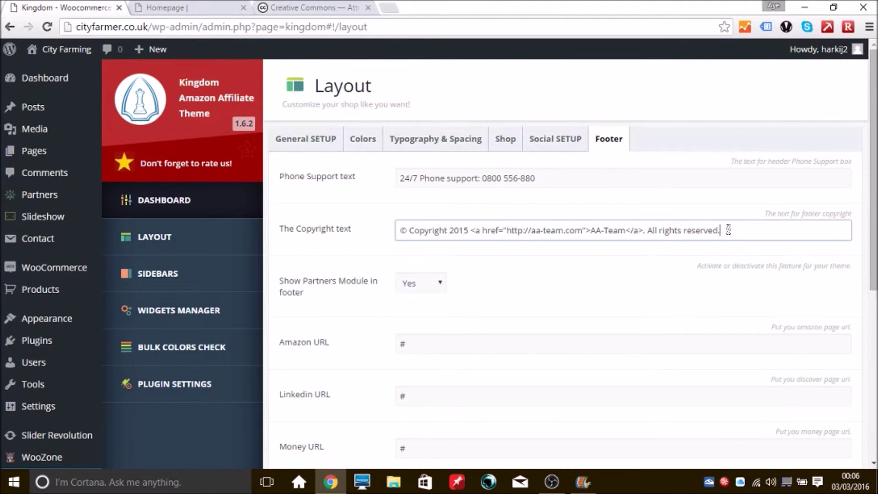
key(ctrl+v)
- Replace the Phone Support text with 'For All Your Growing Needs'
drag(541, 180, 526, 179)
drag(432, 186, 395, 188)
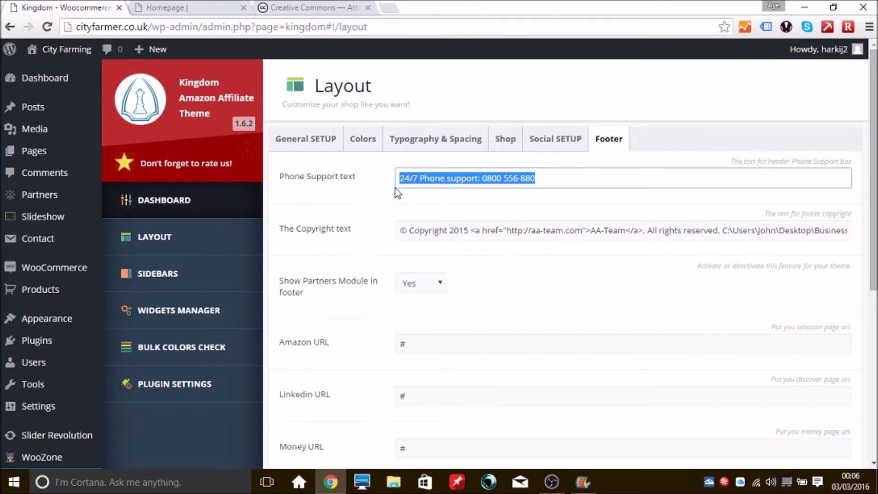
text(F)
text(ll Your Ind)
key(BackSpace)
key(BackSpace)
key(BackSpace)
text(Growing)
key(BackSpace)
key(BackSpace)
key(BackSpace)
key(BackSpace)
key(BackSpace)
key(BackSpace)
key(BackSpace)
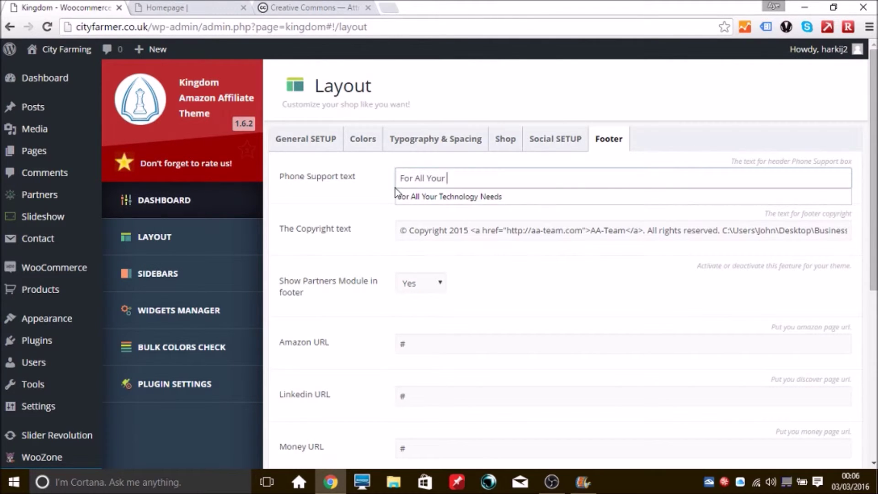
text(Growing Needs)
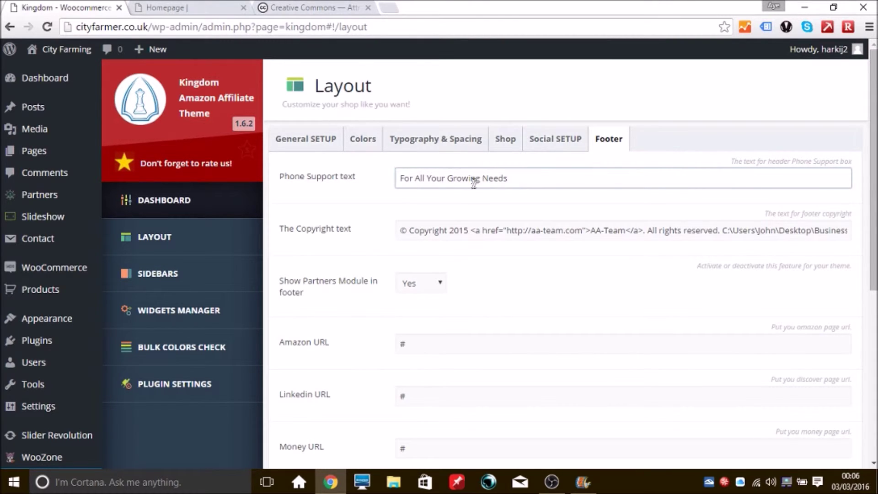
- Replace the aa-team domain in the copyright link with the owner's own domain
click(453, 203)
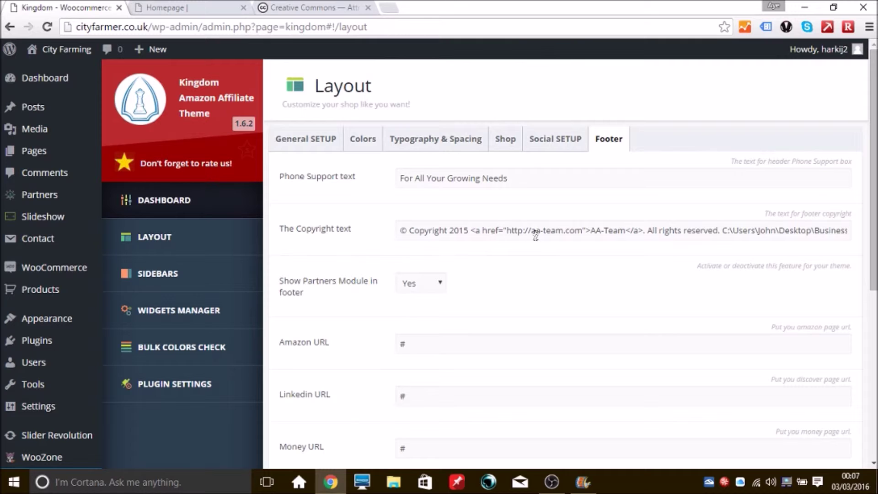
drag(508, 231, 582, 231)
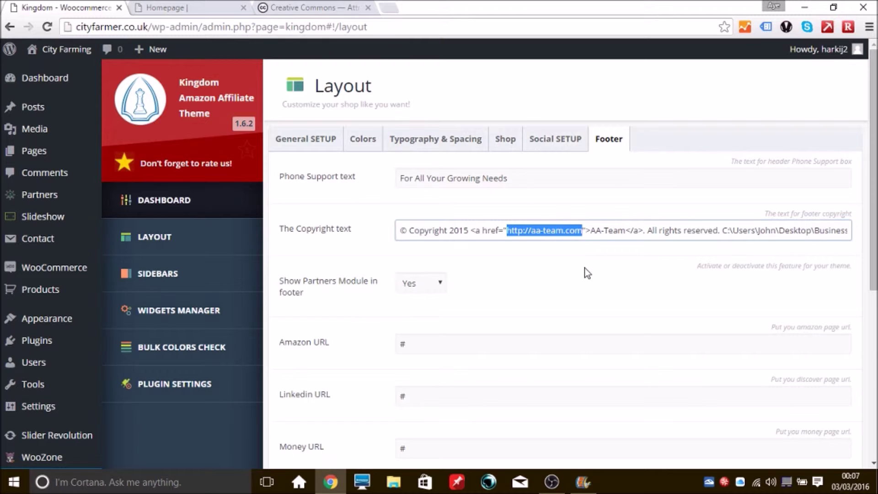
drag(536, 231, 551, 230)
double_click(535, 231)
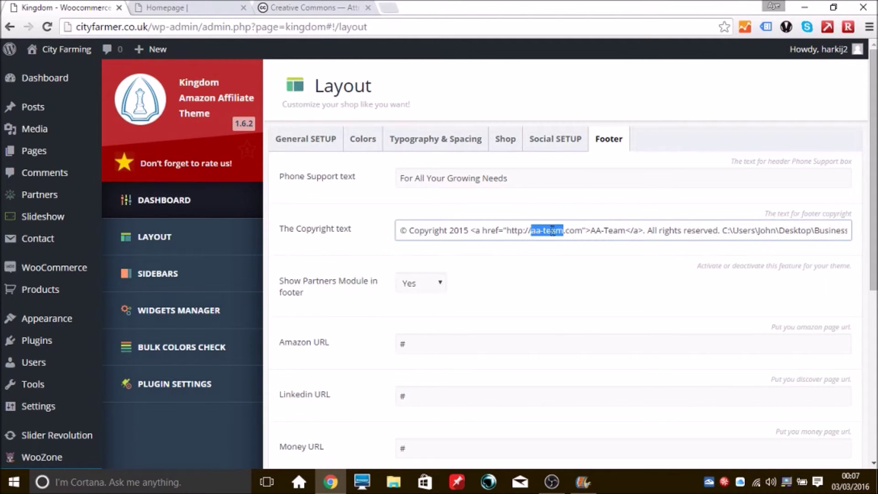
text(johnbrha)
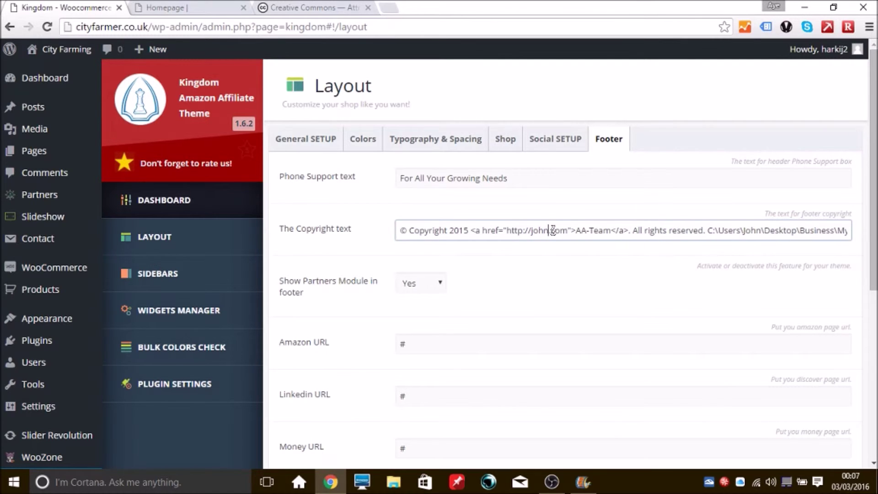
text(rkins)
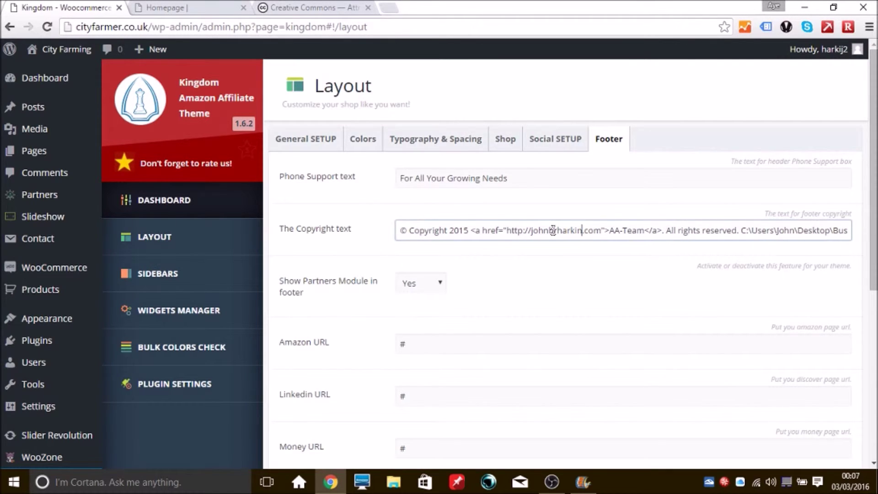
click(541, 257)
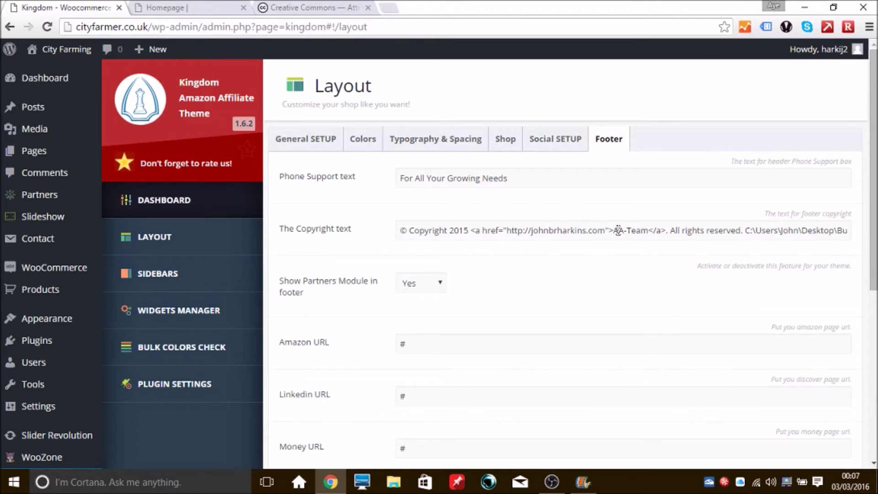
- Change the 'AA-Team' link text to the site owner's name
drag(616, 229, 649, 230)
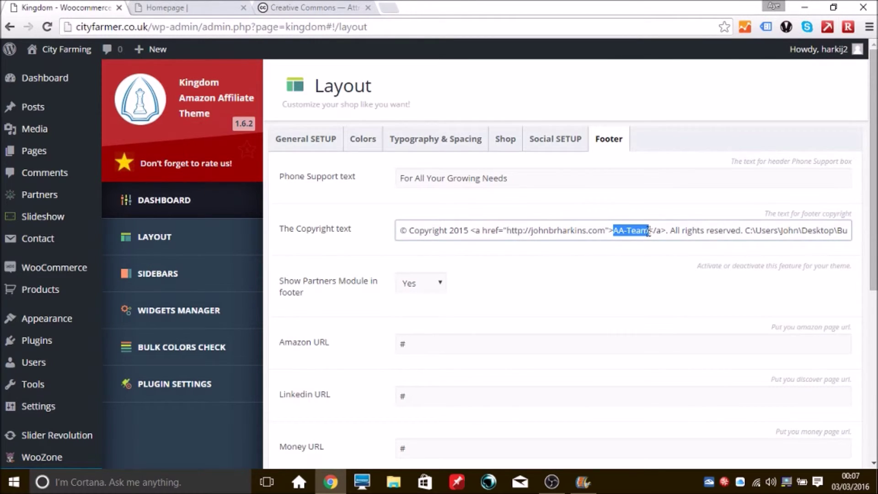
text(John Har)
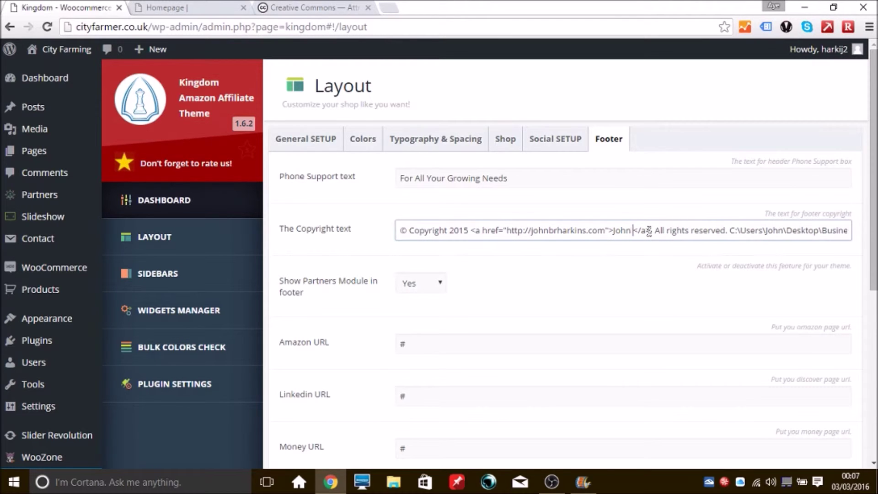
text(kins)
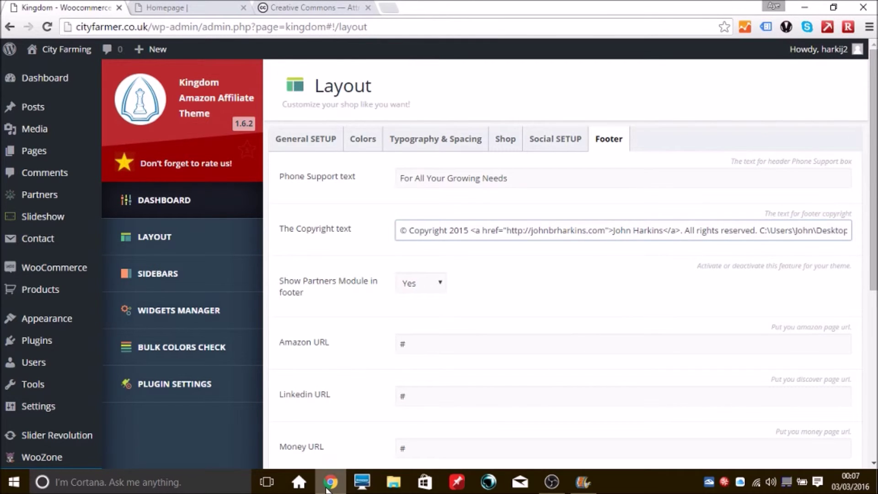
mouse_move(328, 488)
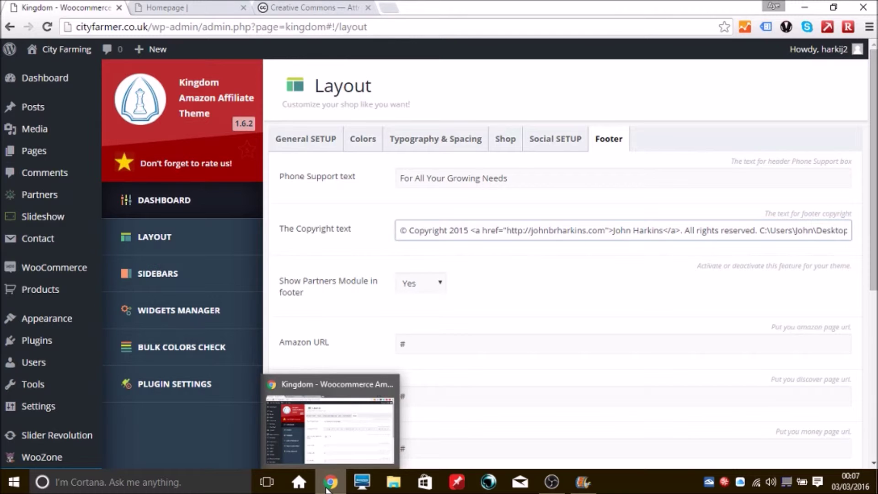
- Reopen the recently closed Logomakr tab
click(327, 488)
click(327, 489)
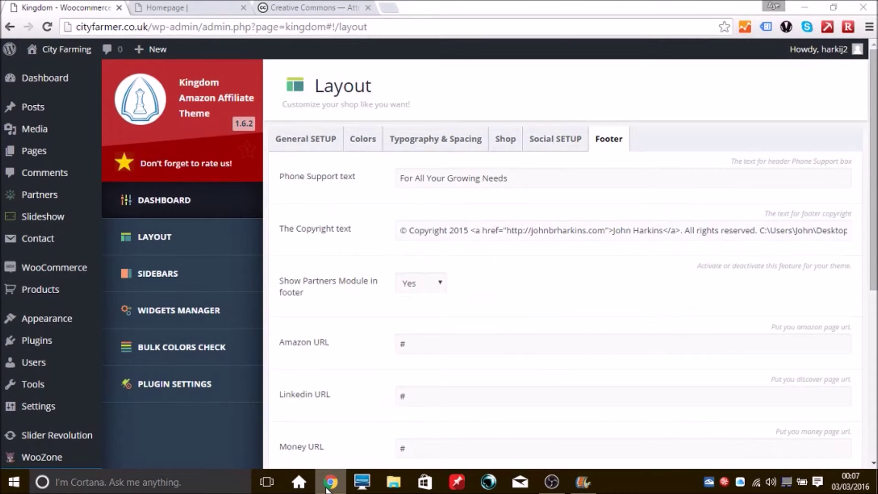
right_click(328, 489)
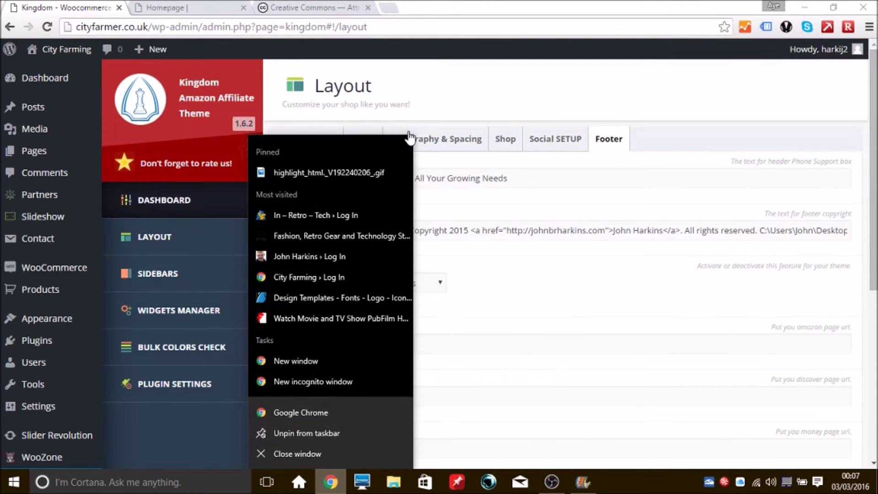
right_click(330, 10)
click(405, 162)
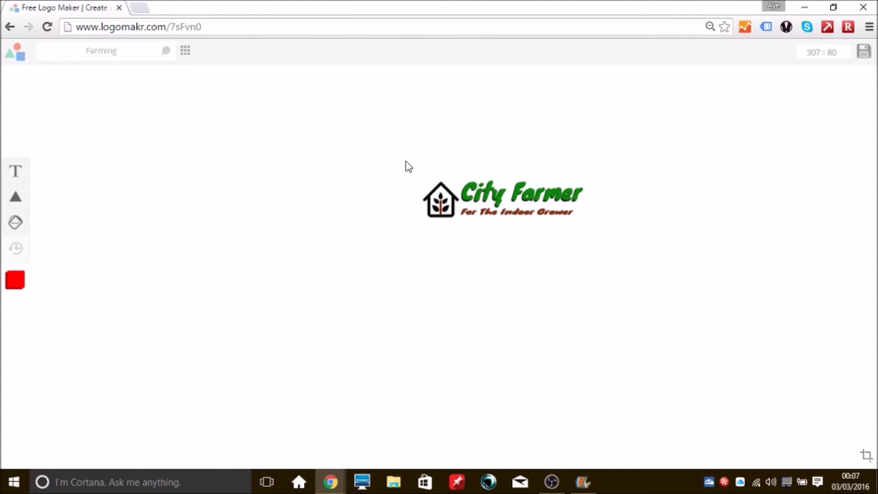
- Save the City Farmer logo and copy its graphics attribution credits
click(468, 181)
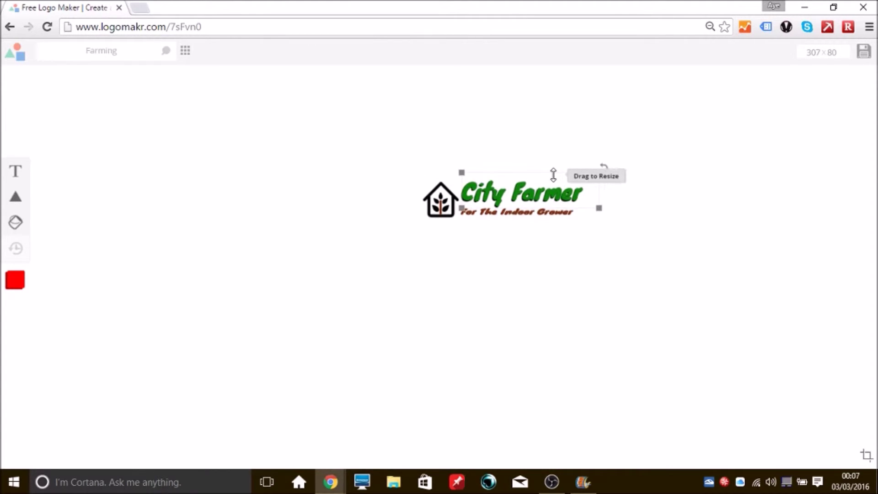
click(598, 313)
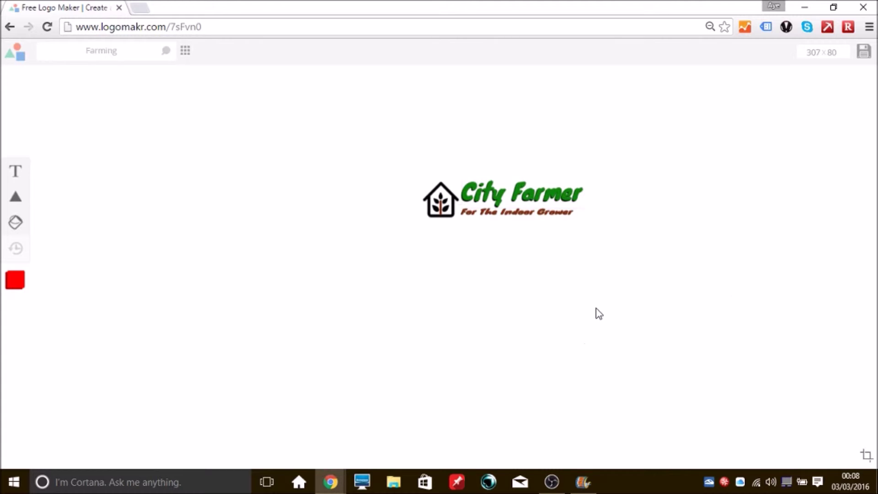
click(865, 54)
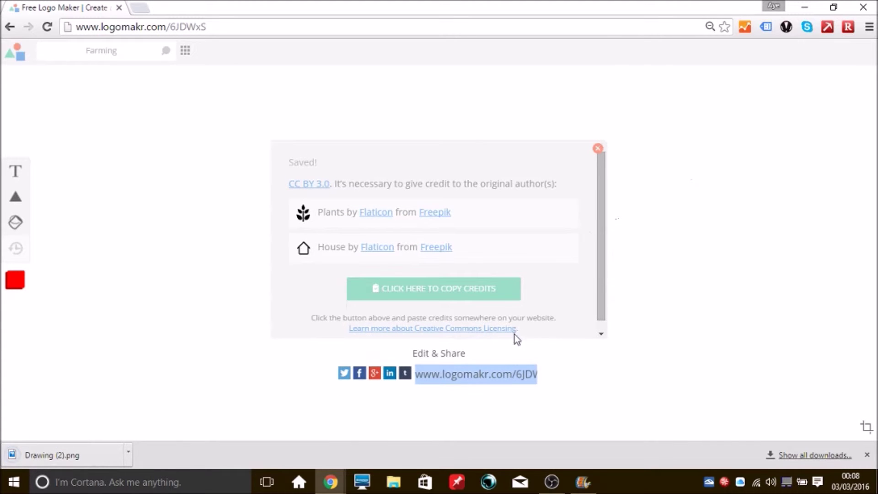
click(466, 300)
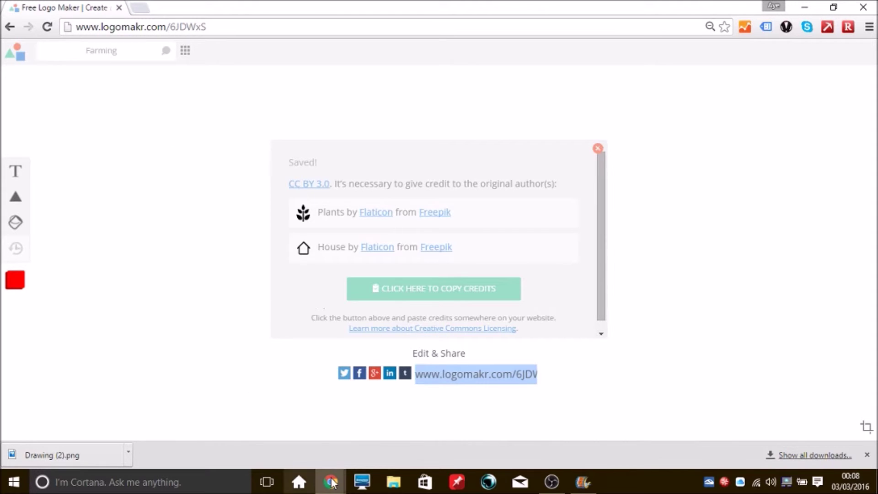
- Paste the Freepik/Flaticon CC BY 3.0 and Logo Maker credits into the footer copyright text
mouse_move(331, 482)
click(263, 417)
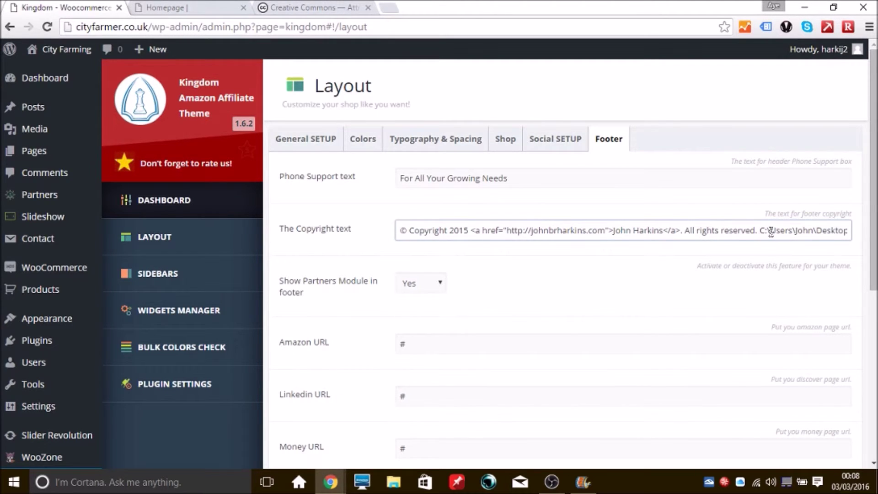
key(ctrl+a)
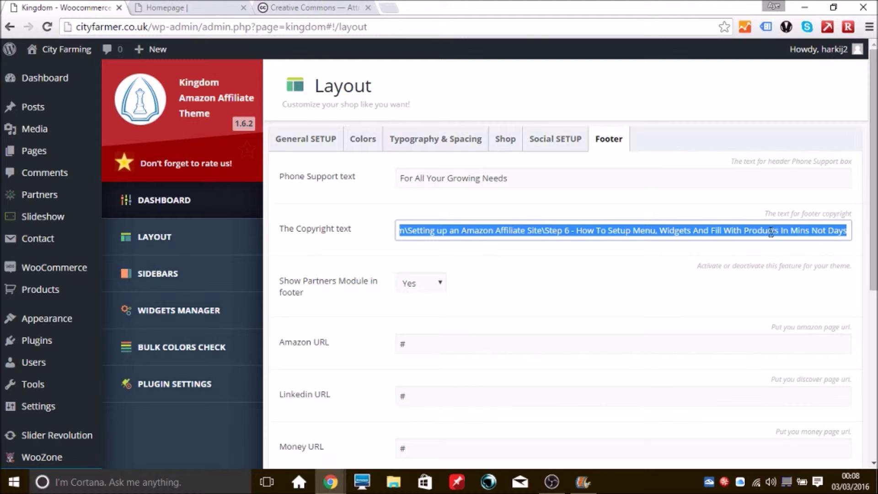
key(ctrl+v)
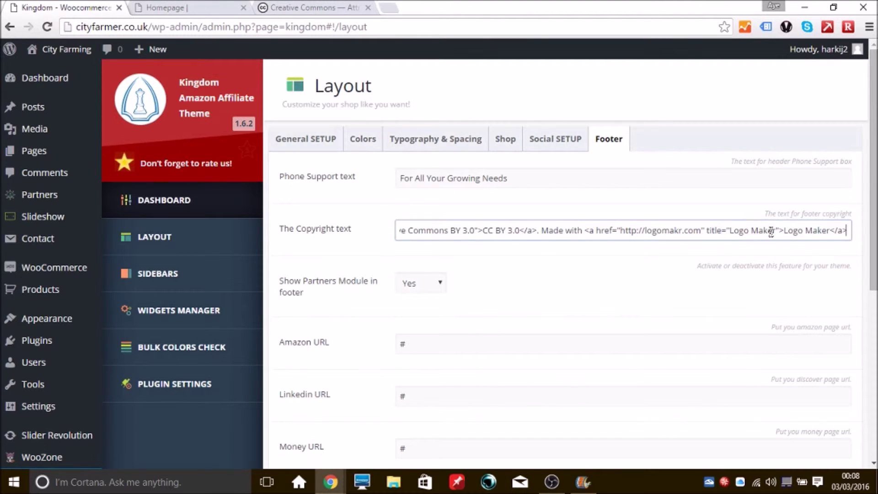
click(650, 292)
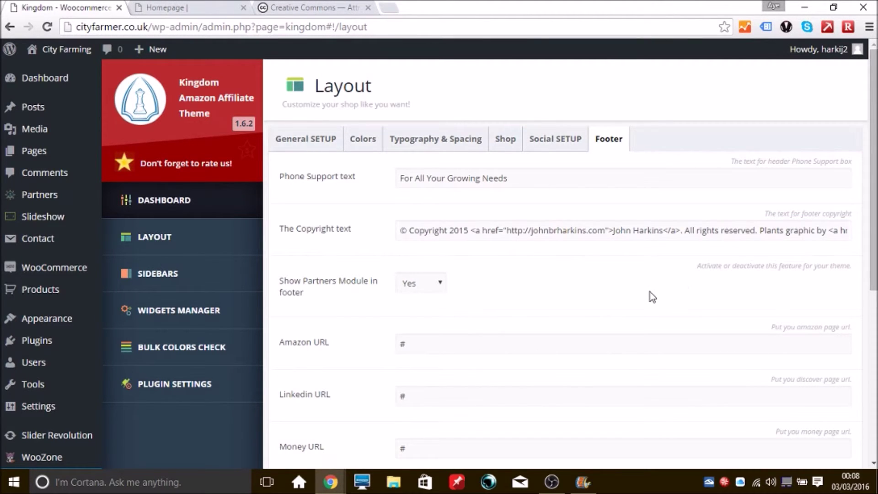
click(760, 230)
key(Right)
key(Right)
key(Right)
key(Right)
key(Right)
key(Right)
key(Right)
key(Right)
key(Right)
key(Right)
key(Right)
key(Right)
key(Right)
key(Right)
key(Right)
key(Right)
key(Right)
key(Right)
key(Right)
key(Right)
key(Right)
key(Right)
key(Right)
key(Right)
key(Right)
key(Right)
key(Right)
key(Right)
key(Right)
key(Right)
key(Right)
key(Right)
key(Right)
key(Right)
key(Right)
key(Right)
key(Right)
key(Right)
key(Right)
key(Right)
key(Right)
key(Right)
key(Right)
key(Right)
key(Right)
key(Right)
key(Right)
key(Right)
key(Right)
key(Right)
key(Right)
key(Right)
key(Right)
key(Right)
key(Right)
key(Right)
key(Right)
key(Right)
key(Right)
key(Right)
key(Right)
key(Right)
key(Right)
key(Right)
key(Right)
key(Right)
key(Right)
key(Right)
key(Right)
key(Right)
key(Right)
key(Right)
key(Right)
key(Right)
key(Right)
key(Right)
key(Right)
key(Right)
key(Right)
key(Right)
key(Right)
key(Right)
key(Right)
key(Right)
key(Right)
key(Right)
key(Right)
key(Right)
key(Right)
key(Right)
key(Right)
key(Right)
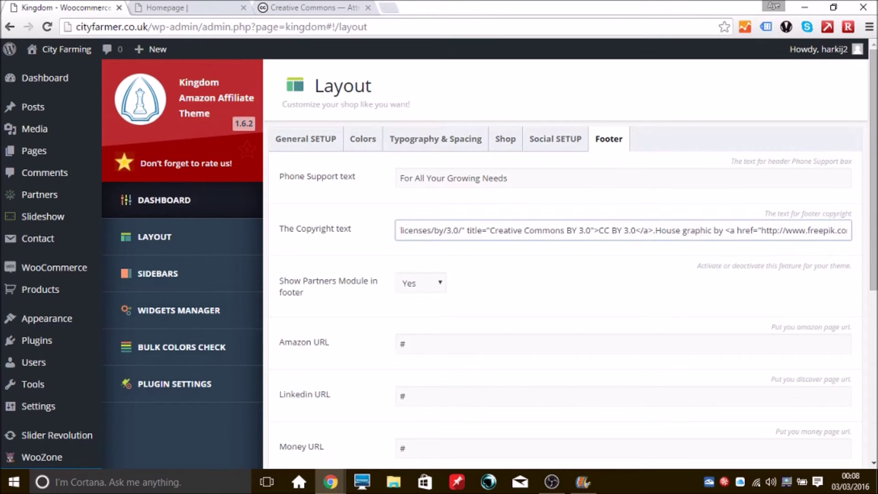
key(ctrl+v)
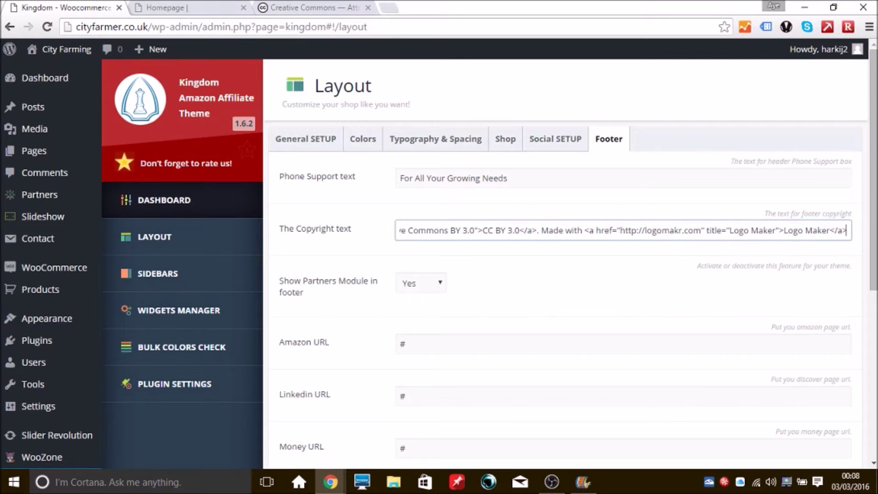
- Save the footer settings and open the live storefront
scroll(874, 196, down, 2)
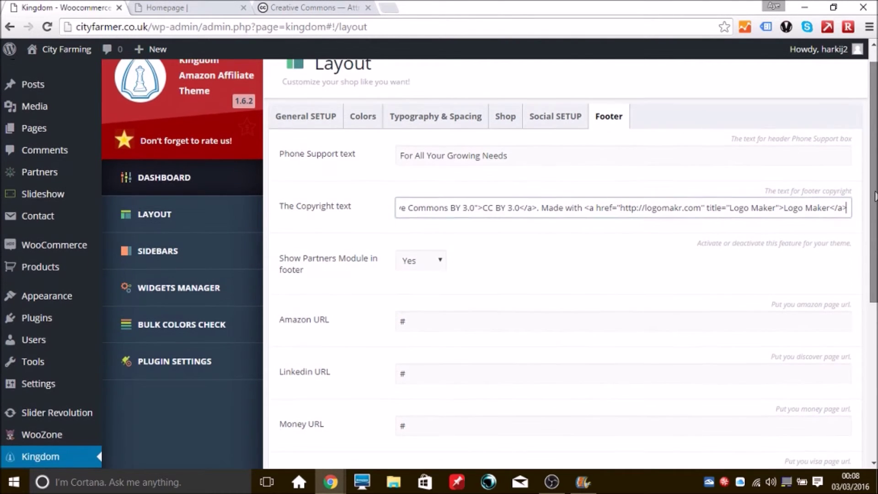
scroll(874, 196, down, 3)
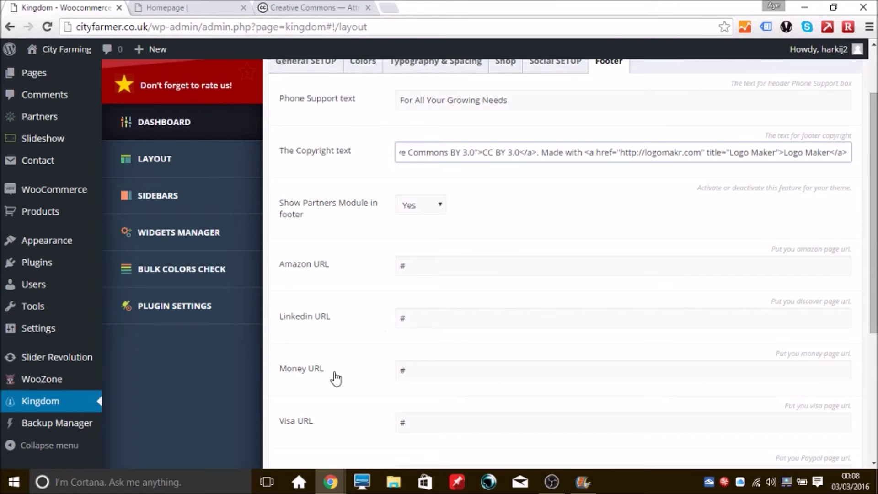
drag(874, 251, 874, 341)
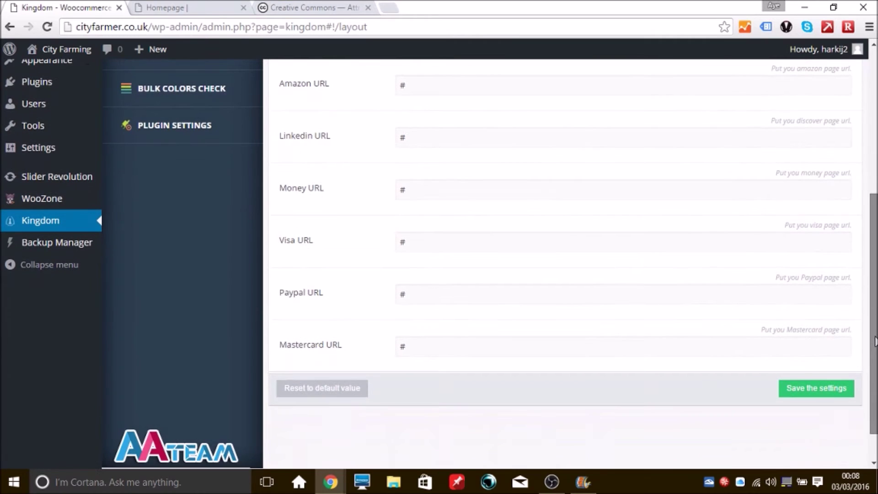
click(799, 392)
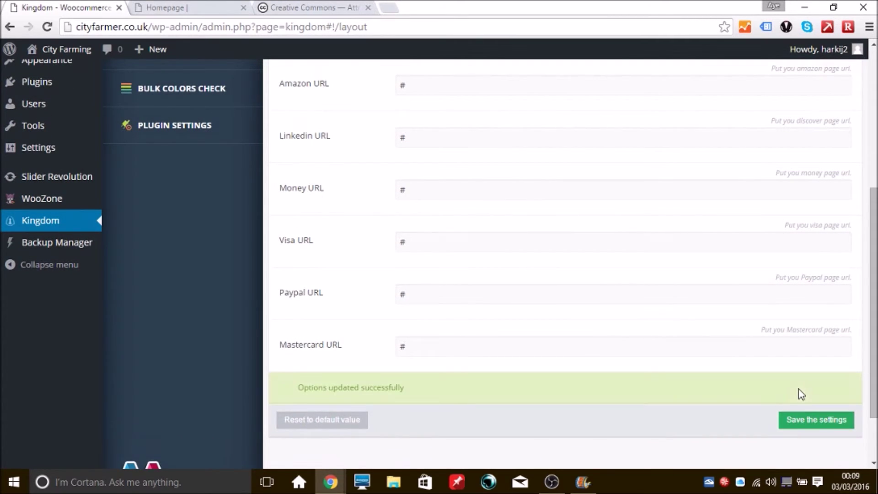
drag(871, 397, 862, 262)
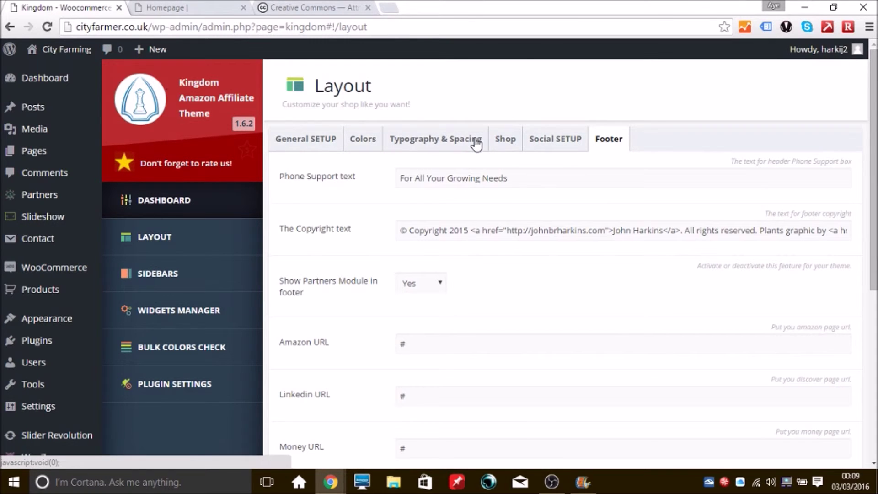
click(64, 55)
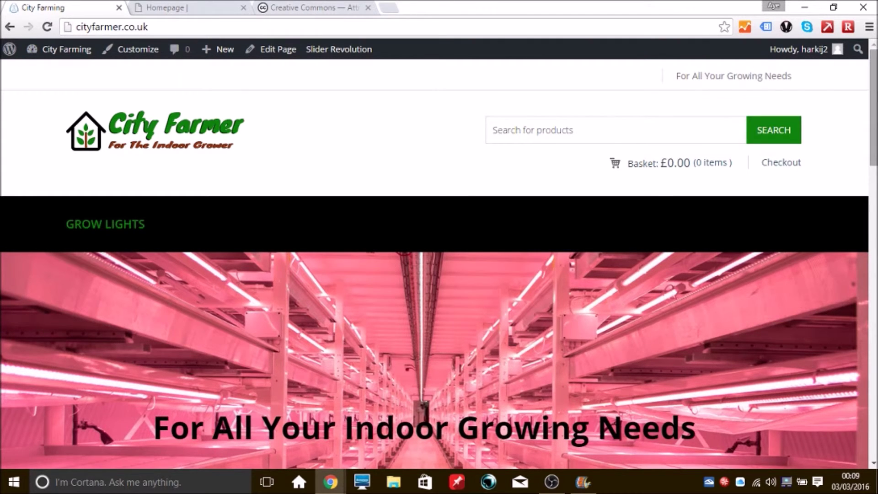
- Scroll the live City Farmer site down to the Freepik/Flaticon and Logo Maker footer credits and back
scroll(873, 114, down, 2)
scroll(873, 130, down, 10)
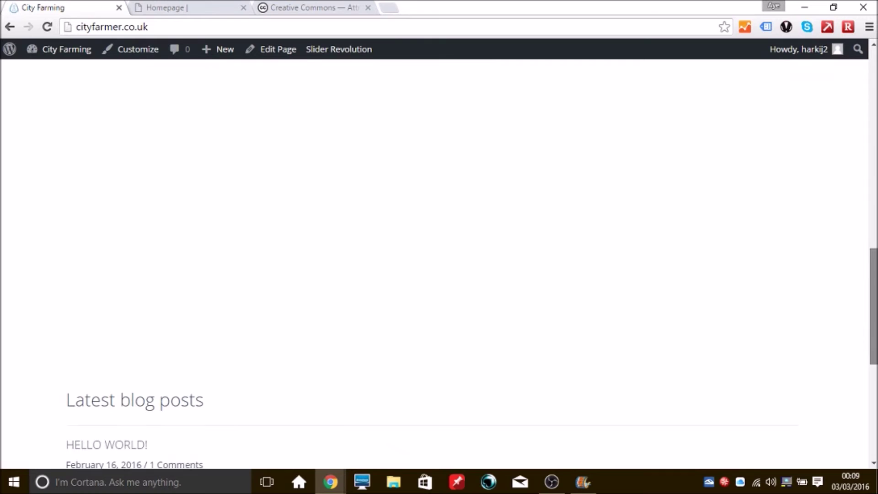
scroll(873, 306, down, 7)
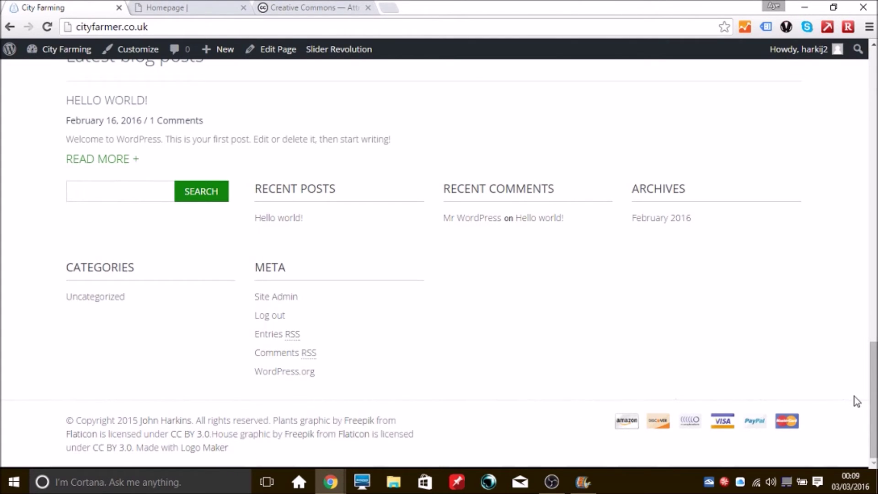
drag(873, 402, 873, 110)
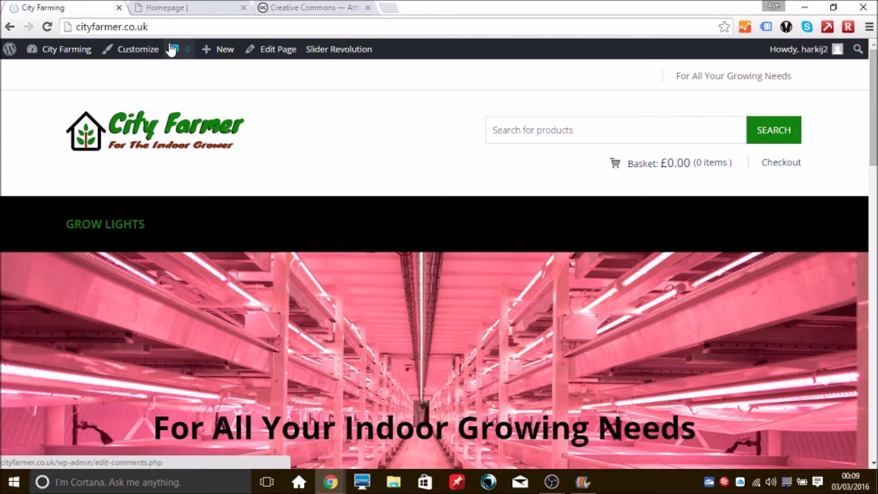
- Go from the Dashboard into the Kingdom theme options and its LAYOUT section
click(58, 53)
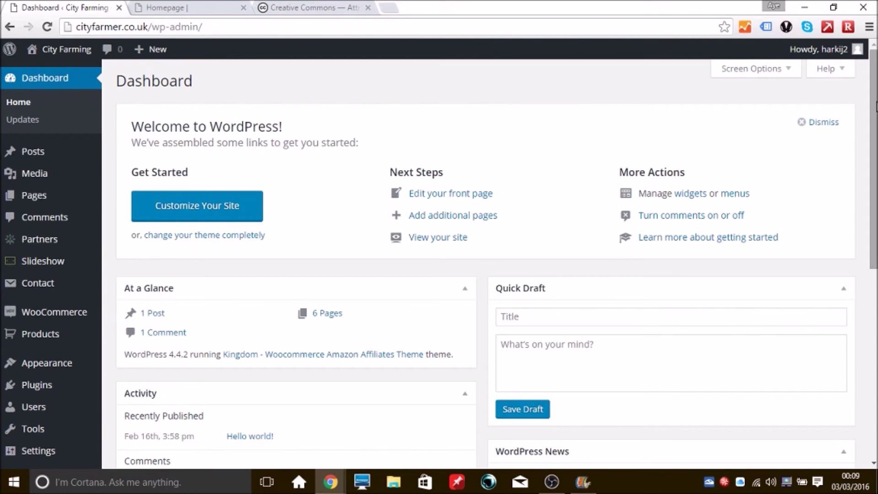
drag(874, 106, 874, 212)
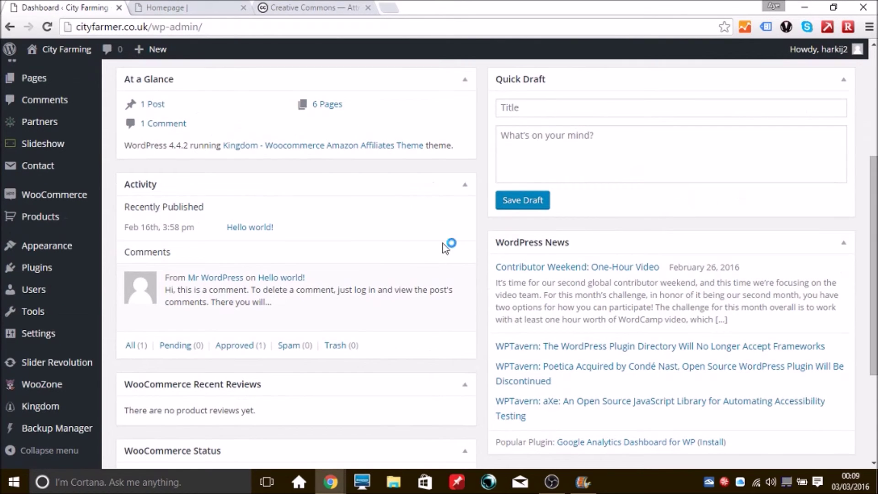
mouse_move(95, 393)
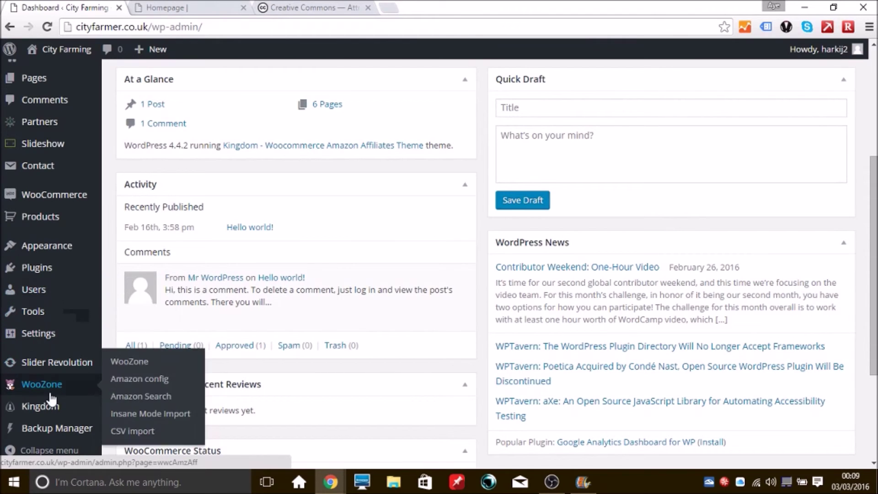
click(51, 408)
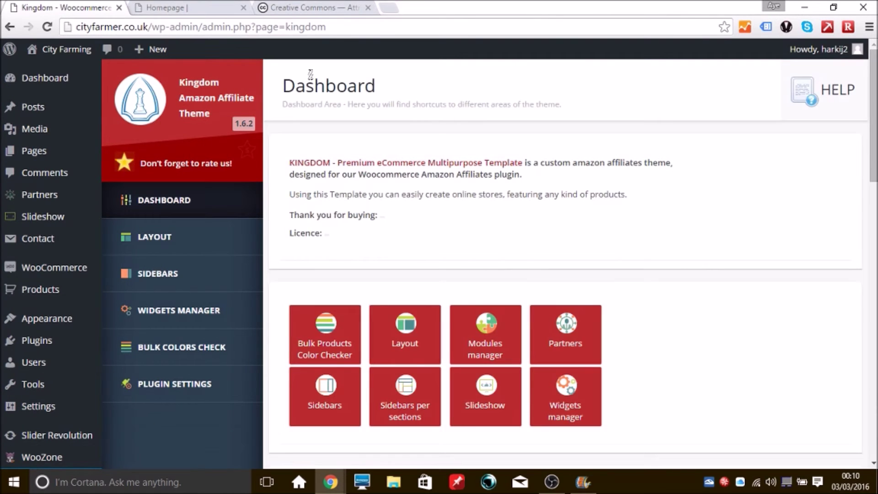
click(199, 237)
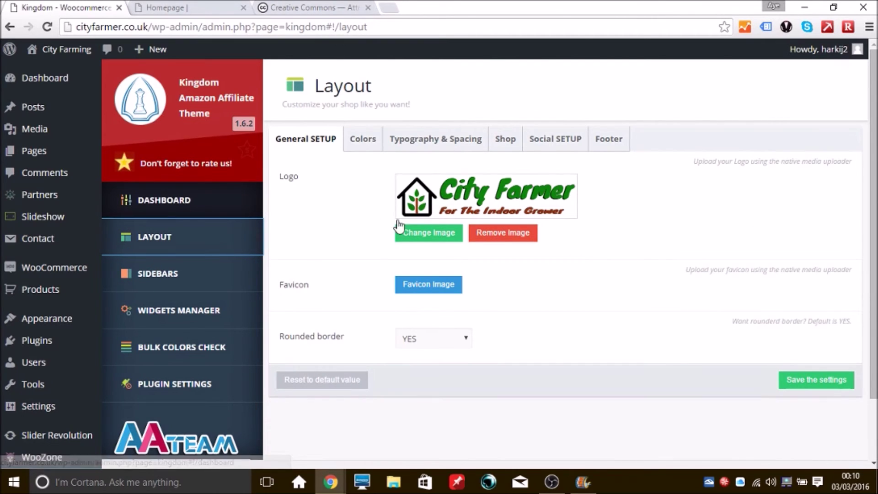
- Paste the shop's Facebook, YouTube and Twitter page links into the Social SETUP fields
click(555, 140)
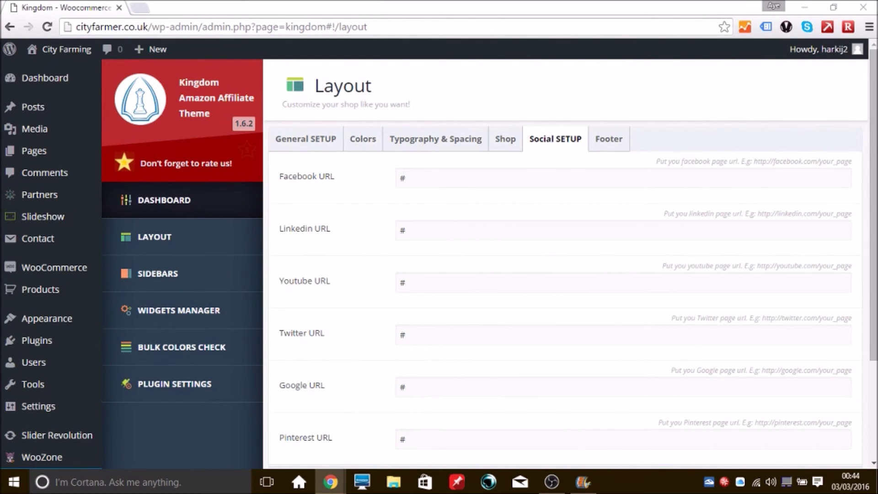
click(574, 177)
text(https://www.facebook.com/cityfarmer1/)
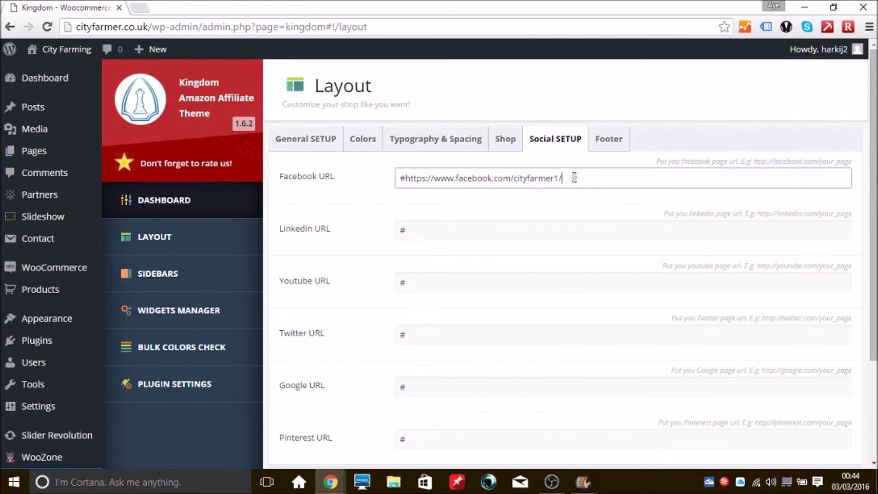
click(573, 204)
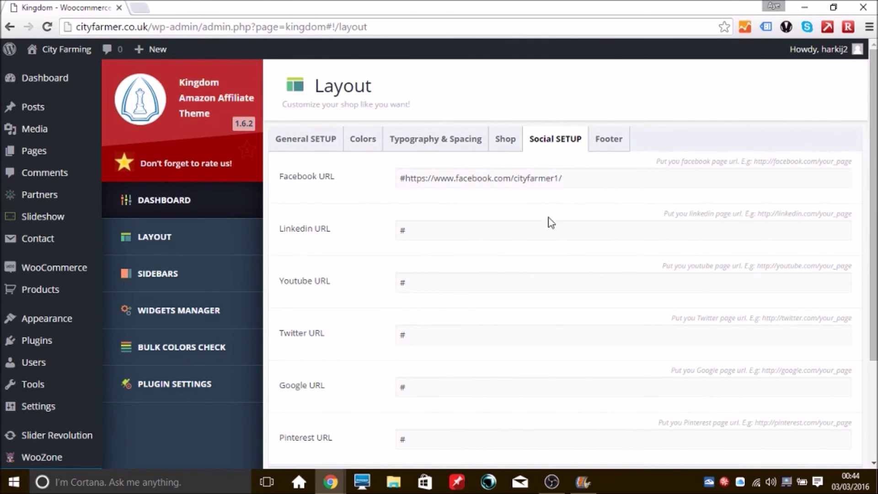
click(453, 282)
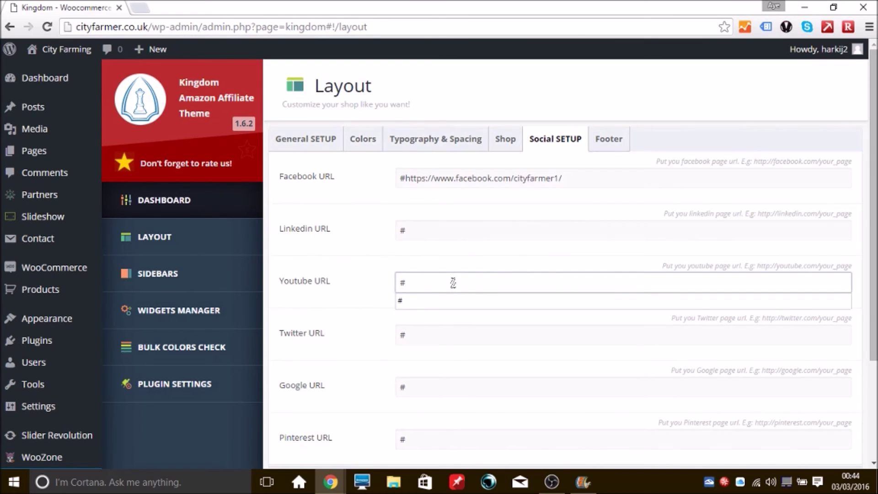
text(https://www.youtube.com/channel/UCSuWSsYi1I42X5cbcxfQUSg)
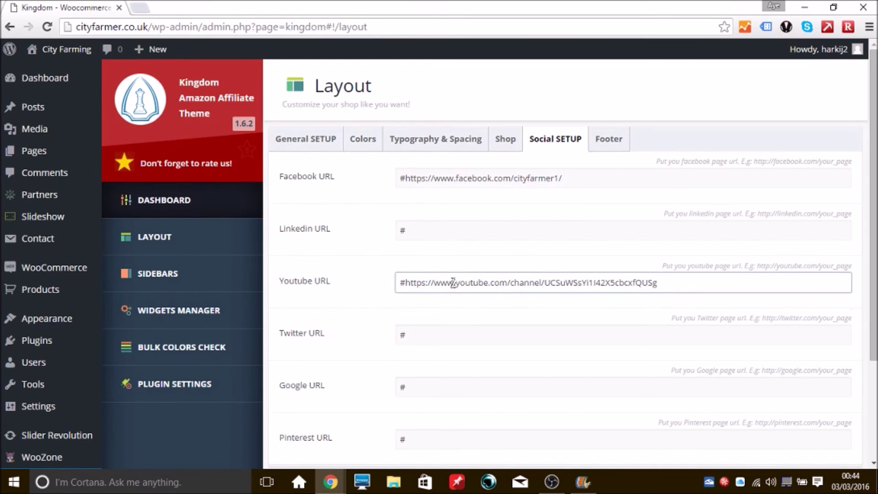
click(439, 334)
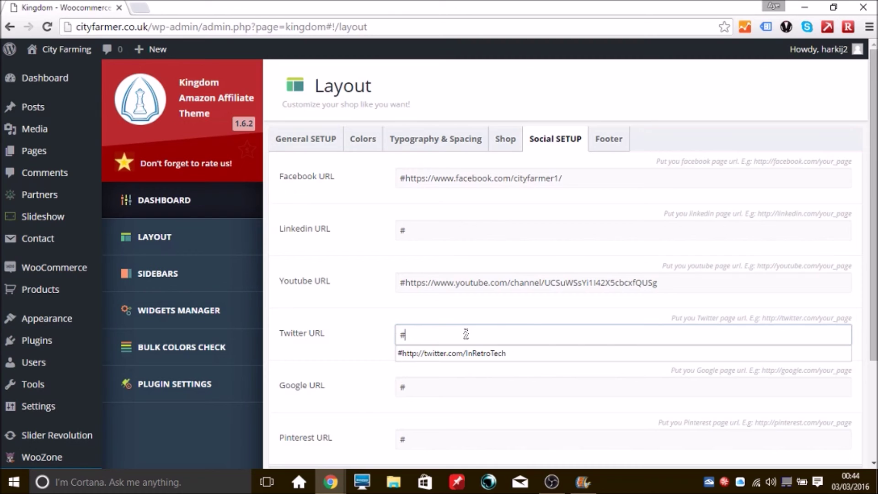
text(https://twitter.com/City_Farmer2)
- Add the Pinterest profile link, leaving Google and Linkedin blank, and save the social settings
click(463, 385)
click(447, 437)
text(https://uk.pinterest.com/harkij_2007/)
click(362, 417)
drag(870, 262, 874, 324)
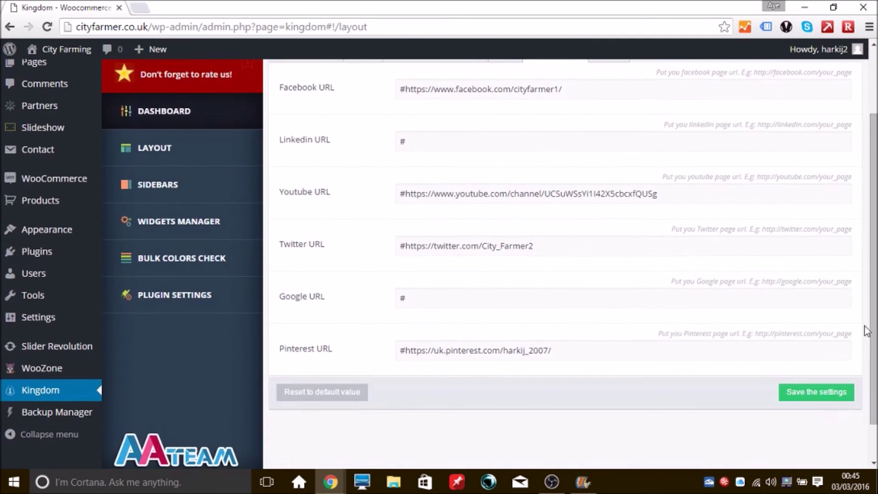
click(803, 397)
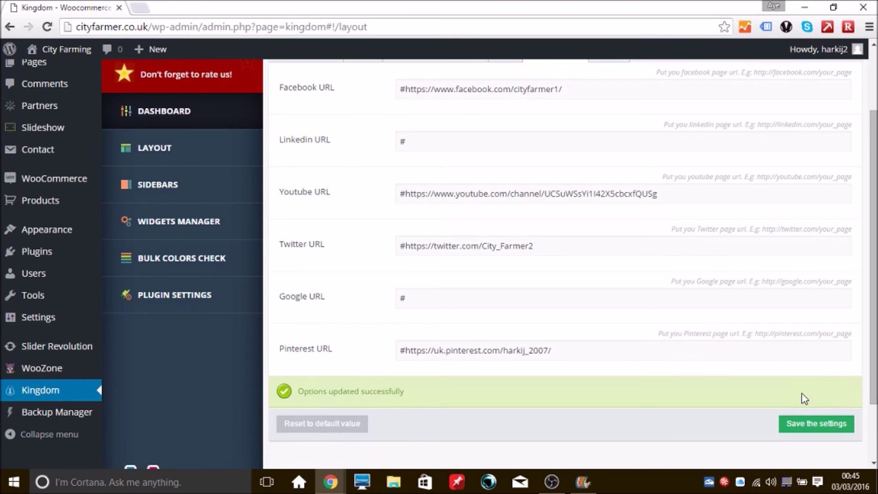
drag(864, 354, 864, 290)
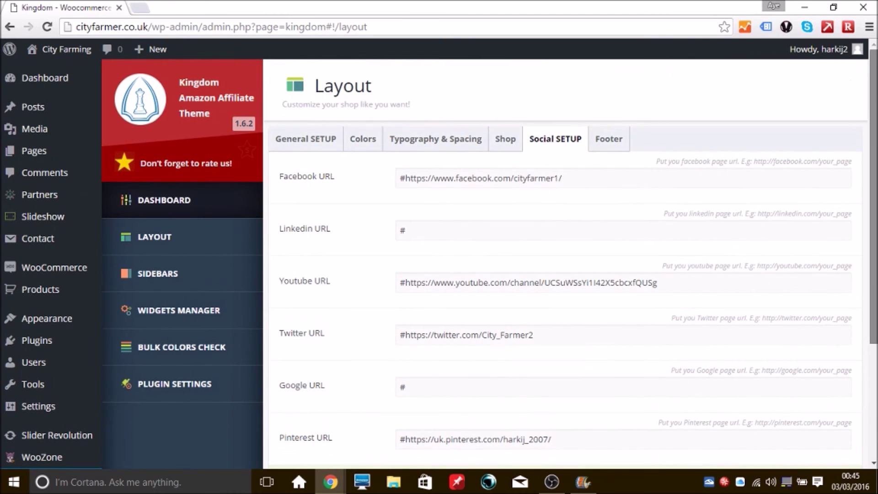
- Review the Shop settings, then view the live site header's Facebook, YouTube, Twitter and Pinterest icons
click(499, 141)
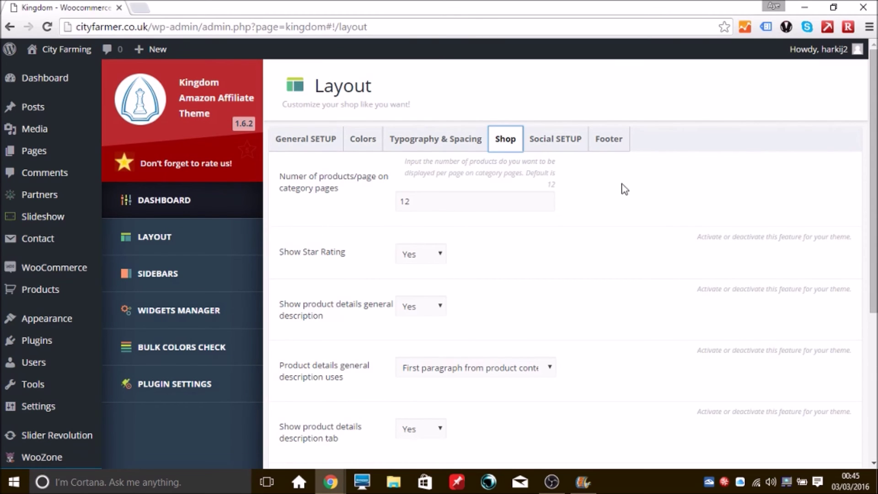
drag(873, 156, 873, 189)
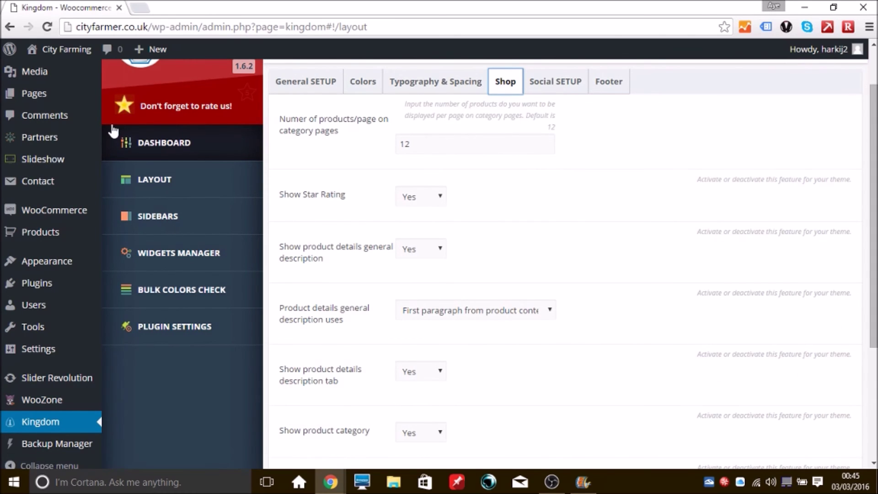
click(48, 50)
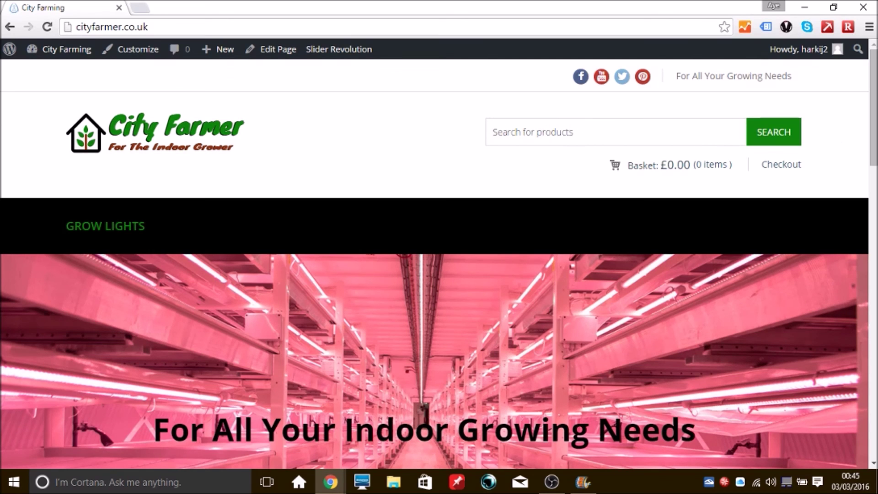
key(alt+Tab)
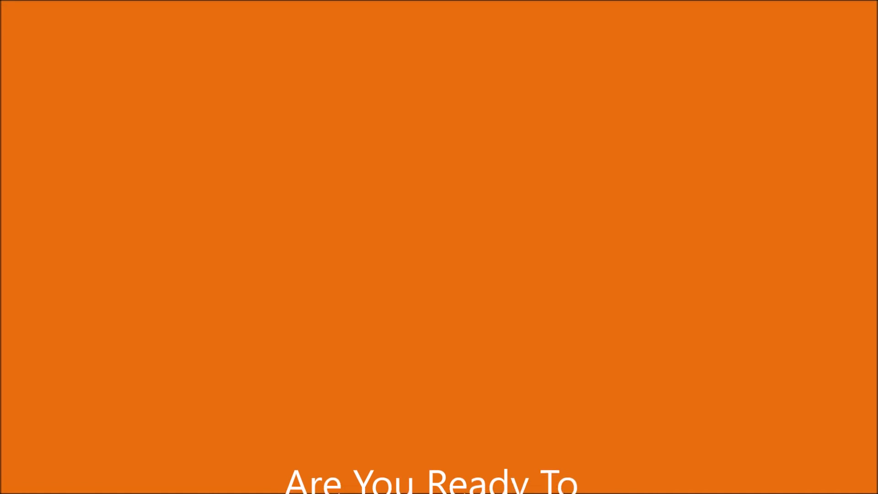